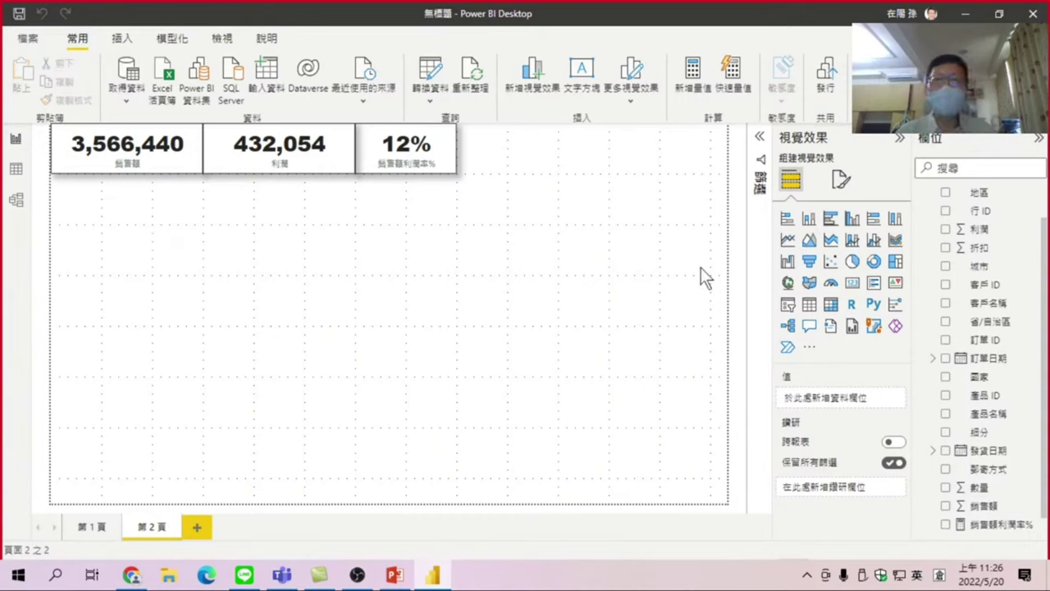
# Add a clustered column chart with 訂單日期 on the X axis as a Year–Quarter–Month–Day date hierarchy.
pyautogui.click(856, 219)
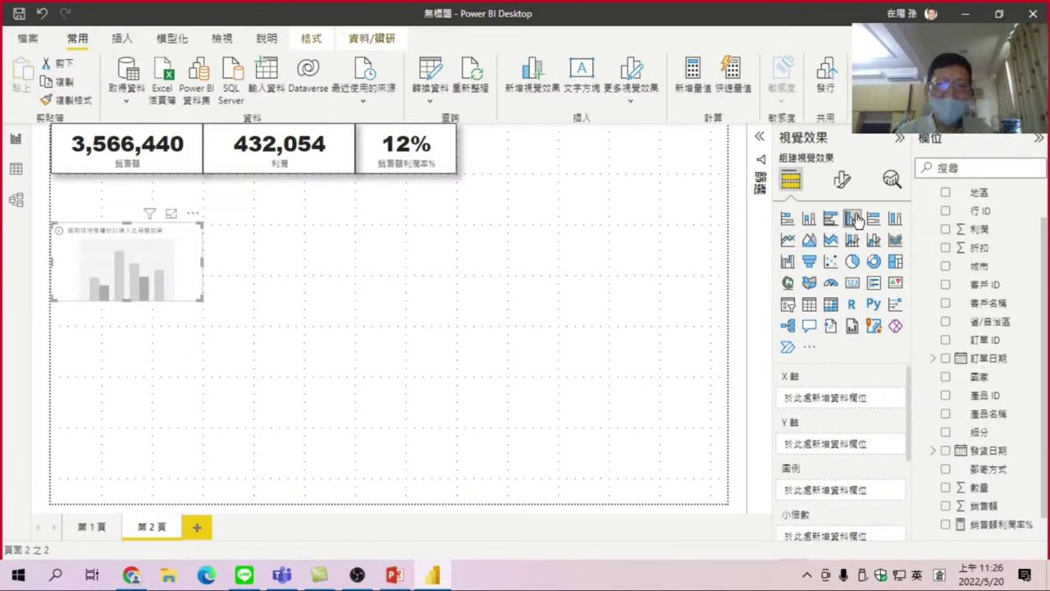
pyautogui.click(946, 359)
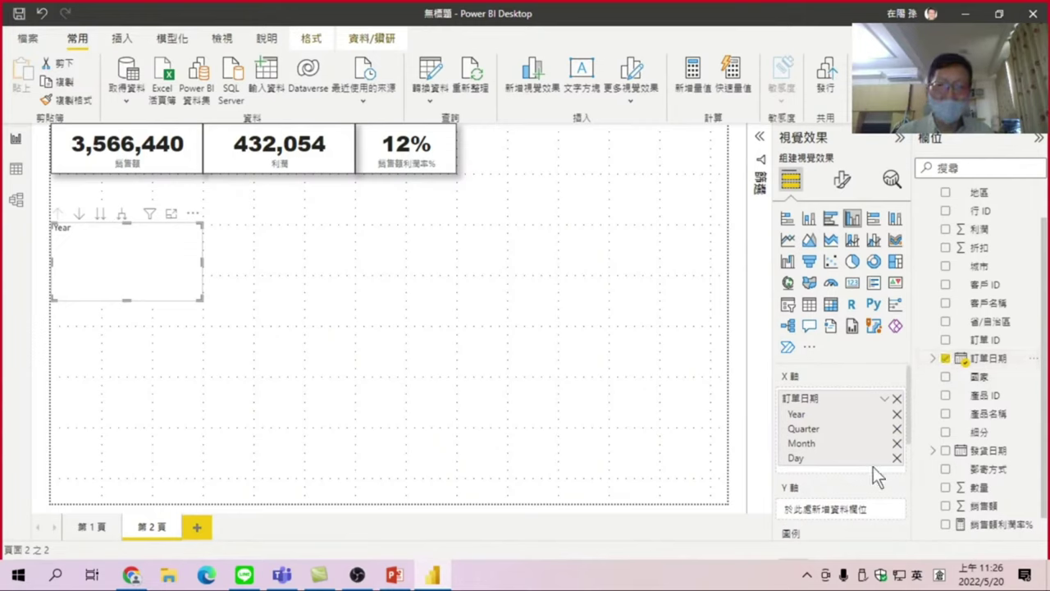
pyautogui.click(883, 400)
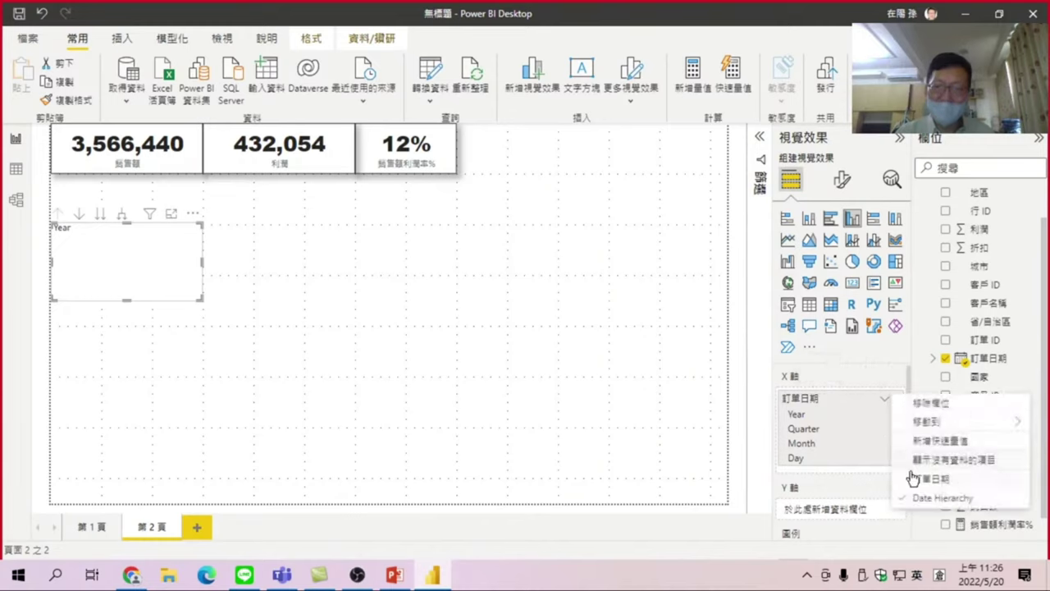
pyautogui.click(958, 498)
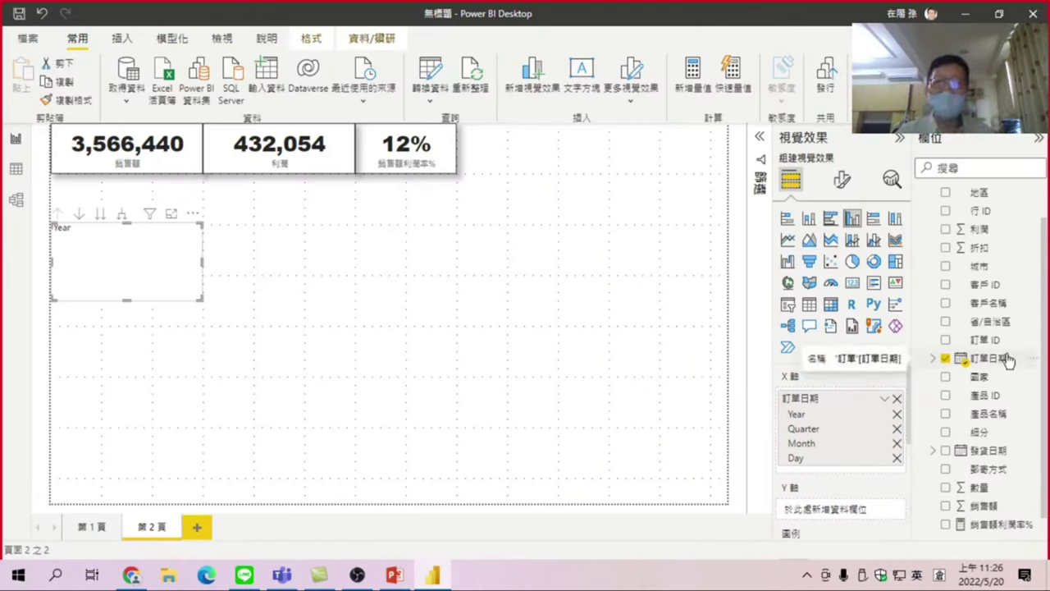
# Plot 銷售額利潤率% on the Y axis and enlarge the chart to fill the left side under the KPI cards.
pyautogui.click(946, 525)
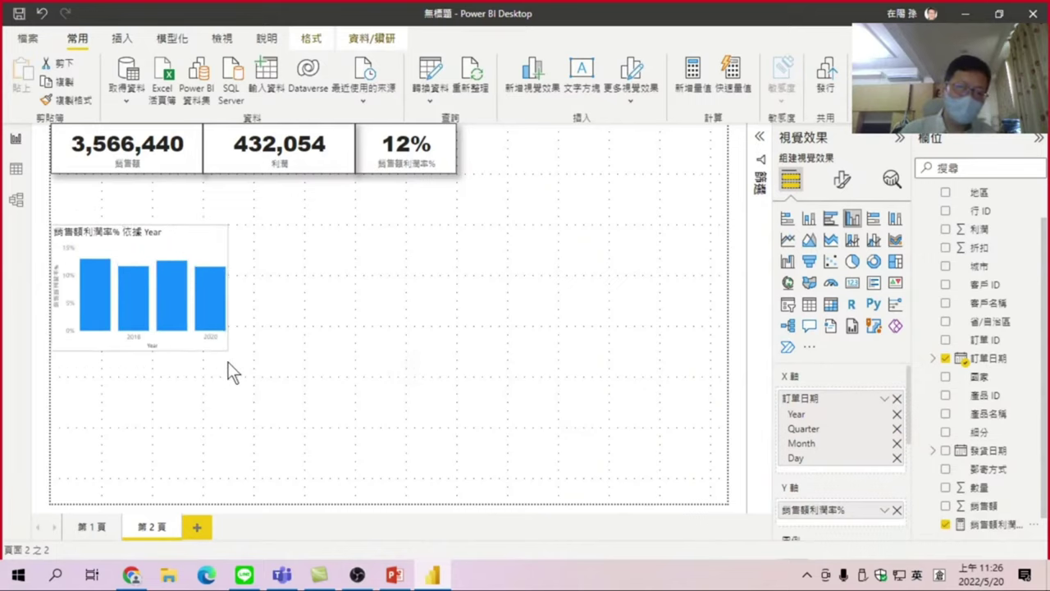
pyautogui.moveTo(200, 301)
pyautogui.mouseDown()
pyautogui.moveTo(239, 450)
pyautogui.moveTo(454, 540)
pyautogui.mouseUp()
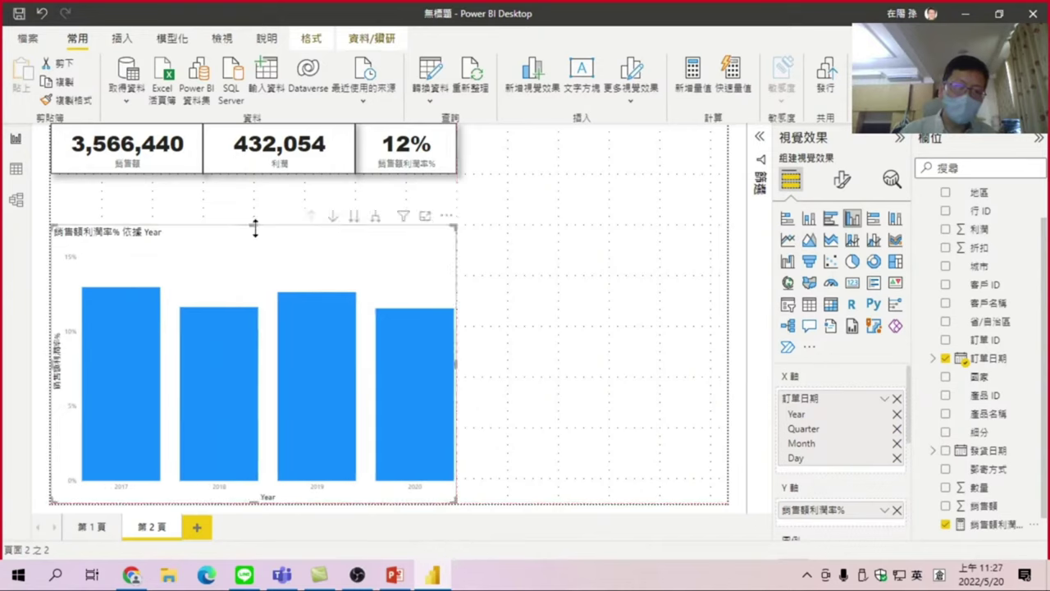
pyautogui.moveTo(250, 225); pyautogui.dragTo(230, 176)
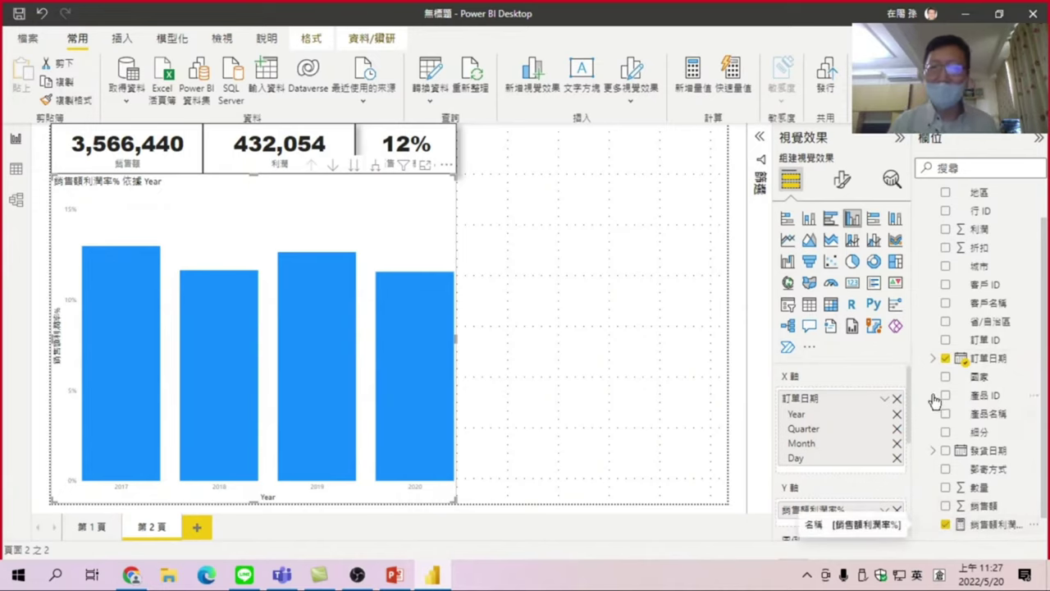
pyautogui.moveTo(912, 343); pyautogui.dragTo(899, 345)
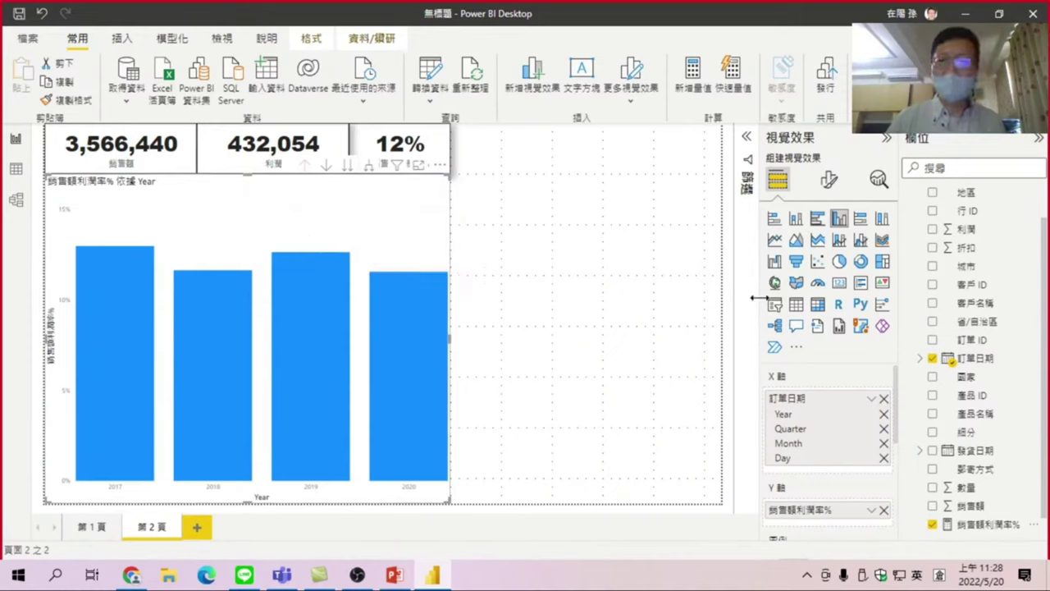
# Turn on the chart's data labels and expand their position, direction and density options.
pyautogui.click(830, 180)
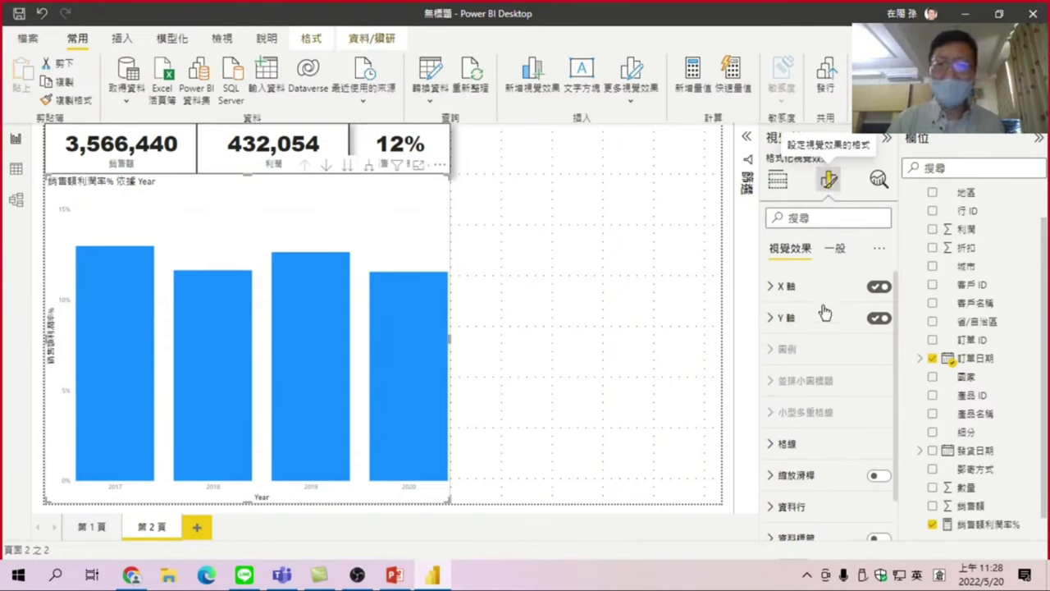
pyautogui.scroll(-1, 822, 389)
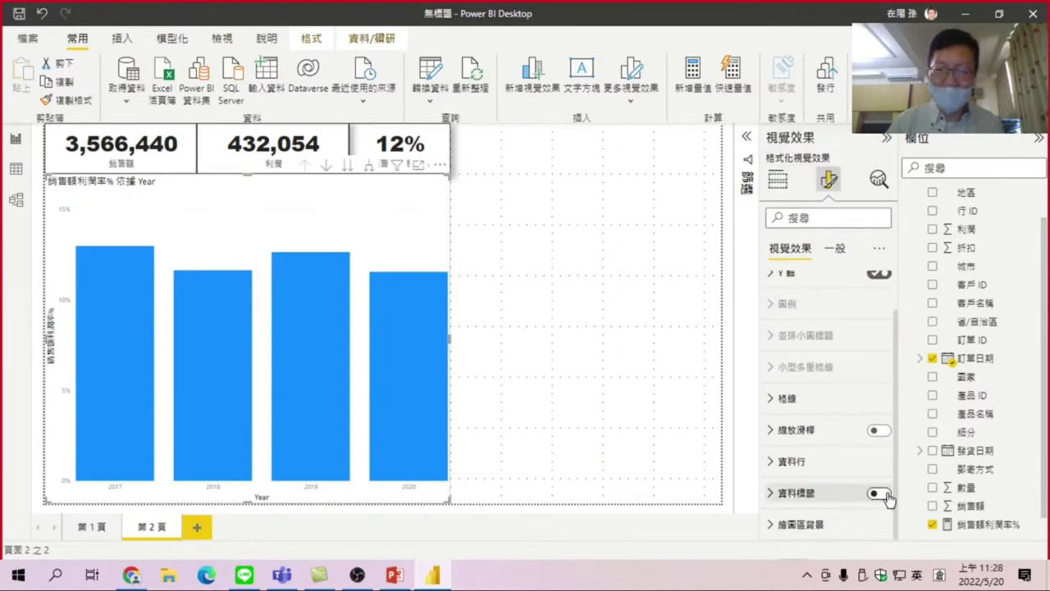
pyautogui.click(881, 494)
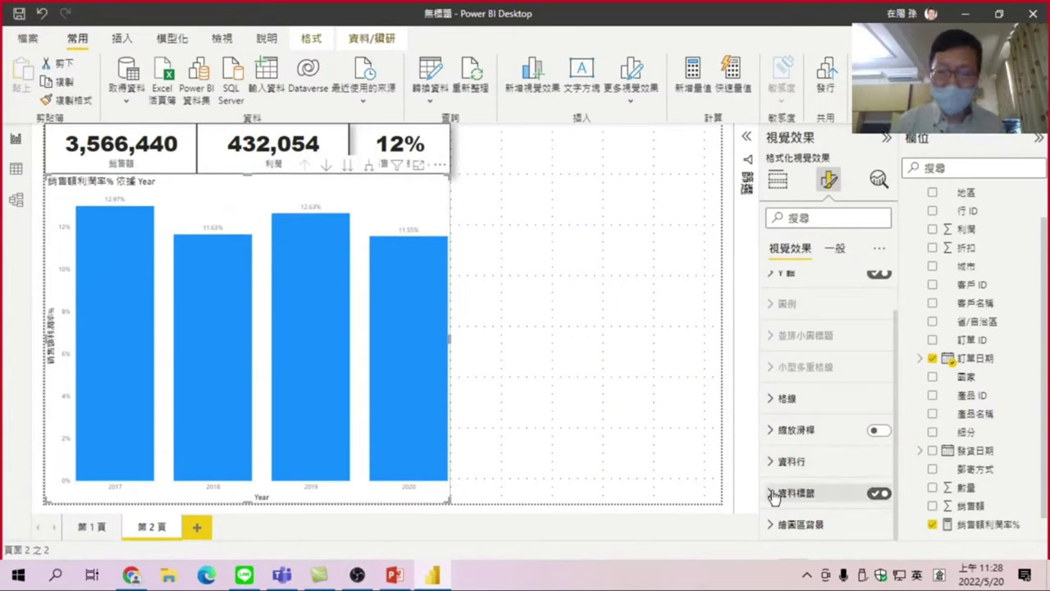
pyautogui.click(773, 496)
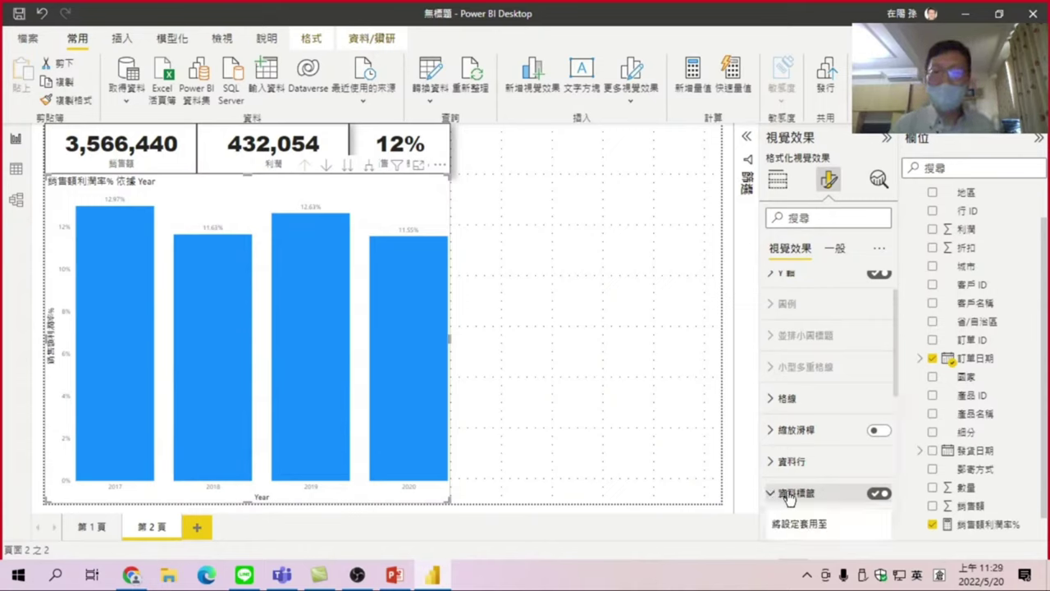
pyautogui.scroll(-1, 808, 498)
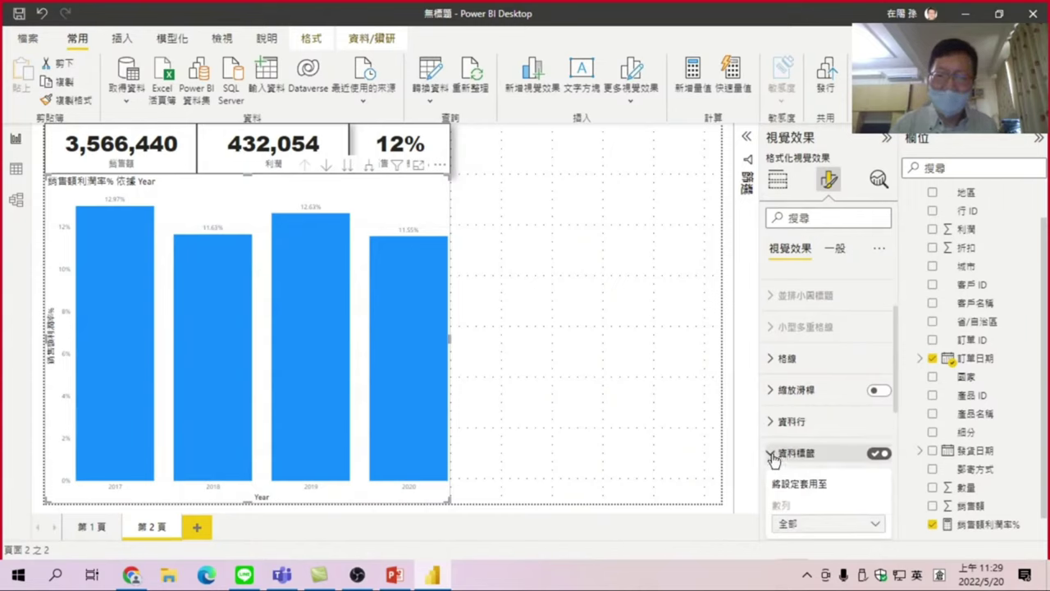
pyautogui.scroll(-3, 789, 455)
pyautogui.scroll(-4, 789, 455)
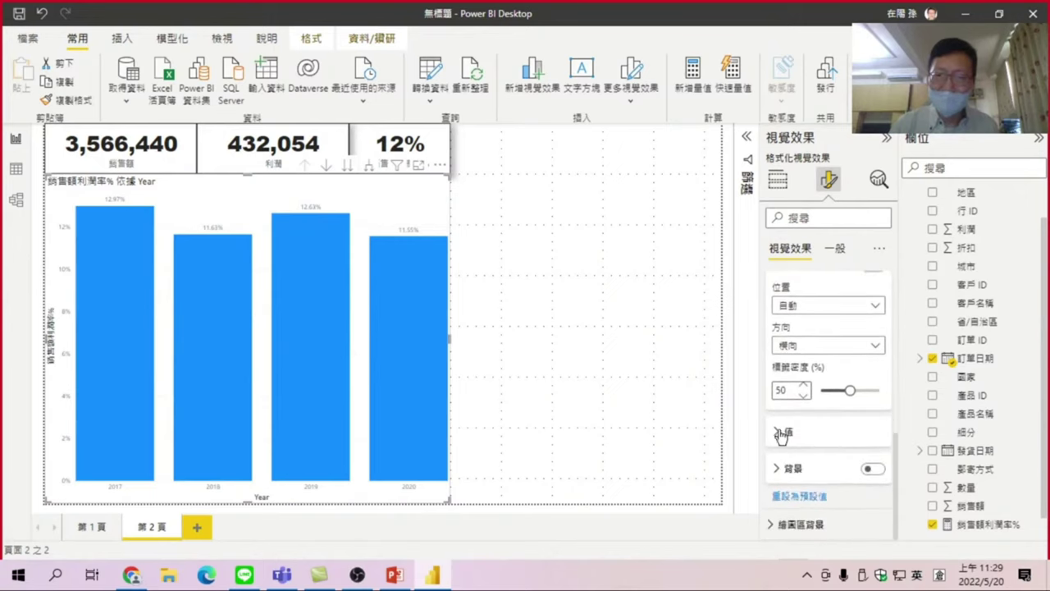
# Raise the data label values from size 9 to 14 and set them in Arial Black.
pyautogui.click(780, 434)
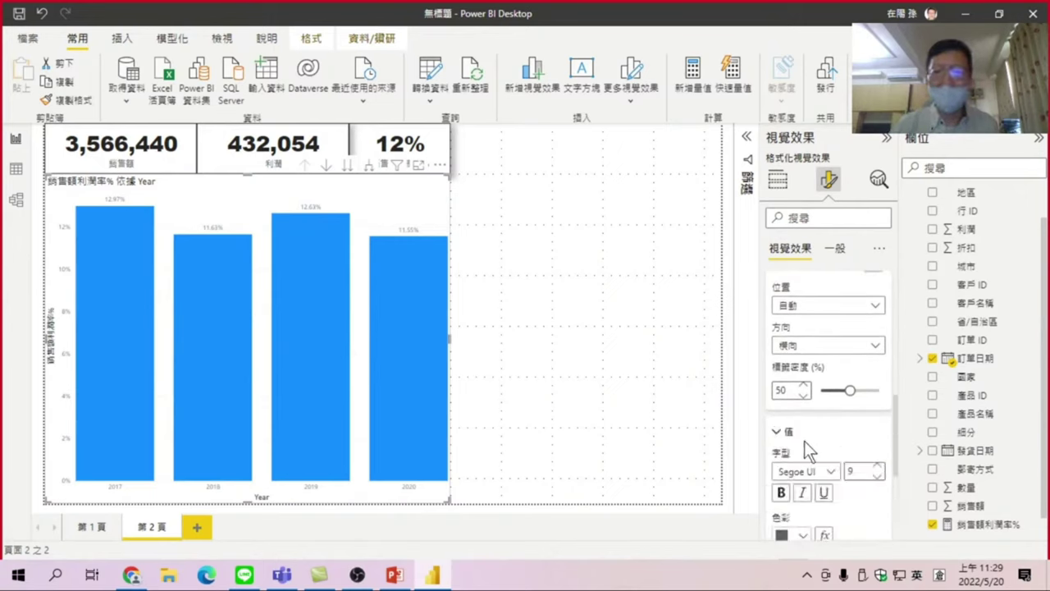
pyautogui.click(877, 466)
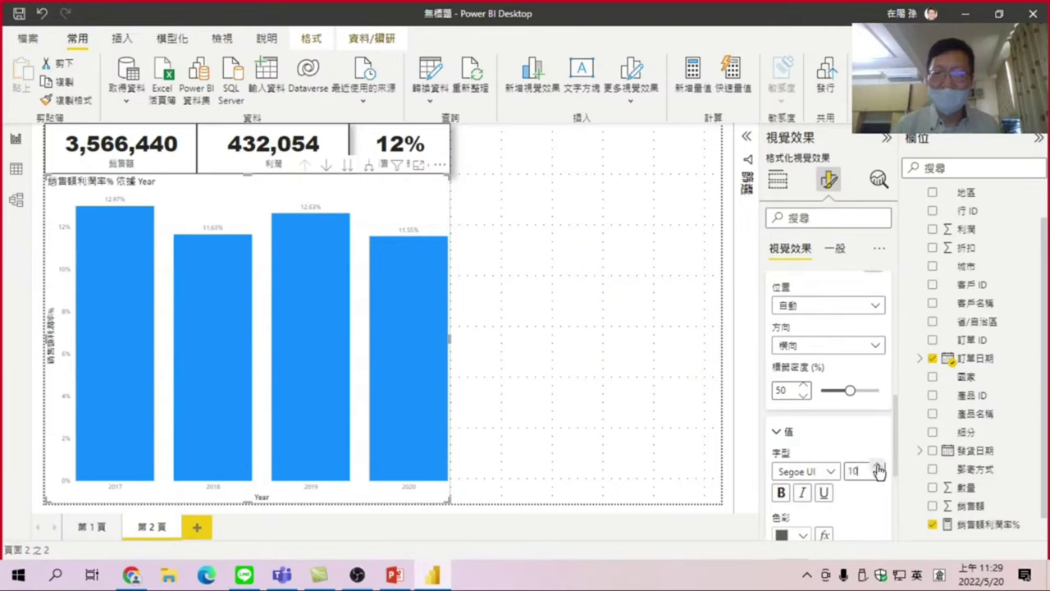
pyautogui.click(877, 466)
pyautogui.click(877, 465)
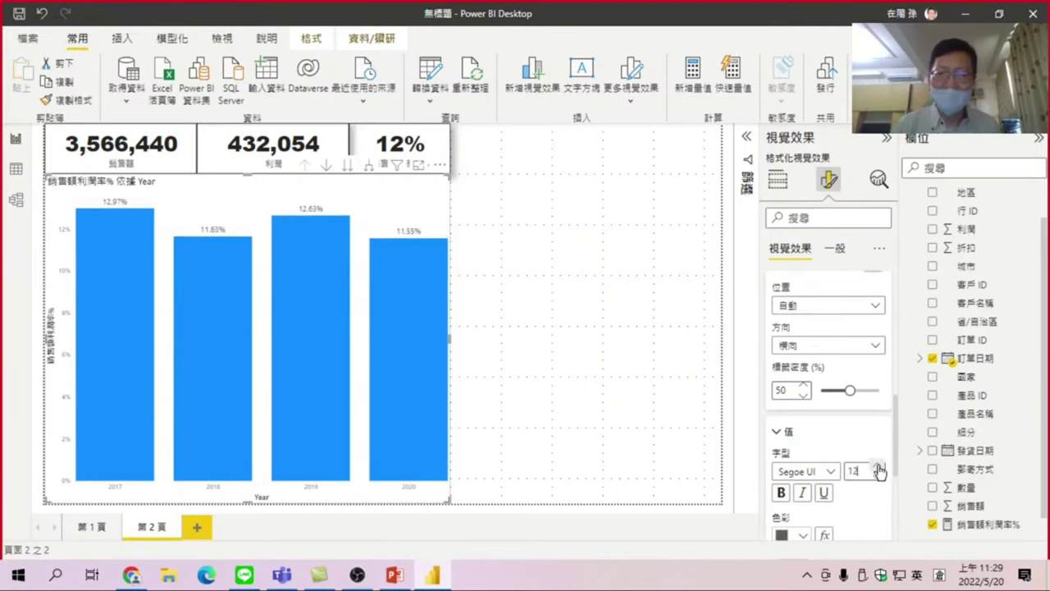
pyautogui.click(877, 466)
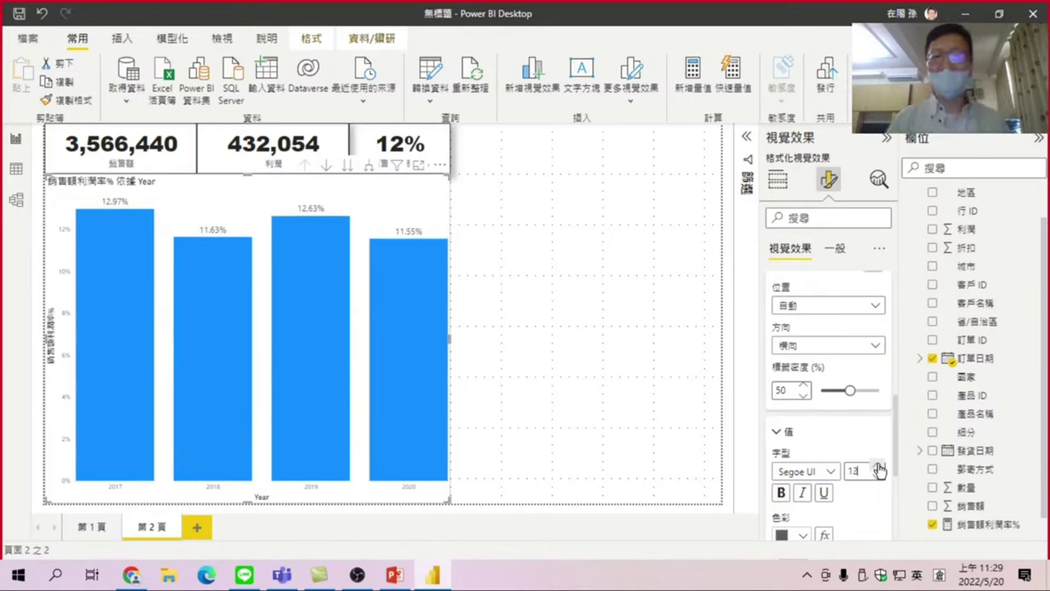
pyautogui.click(877, 466)
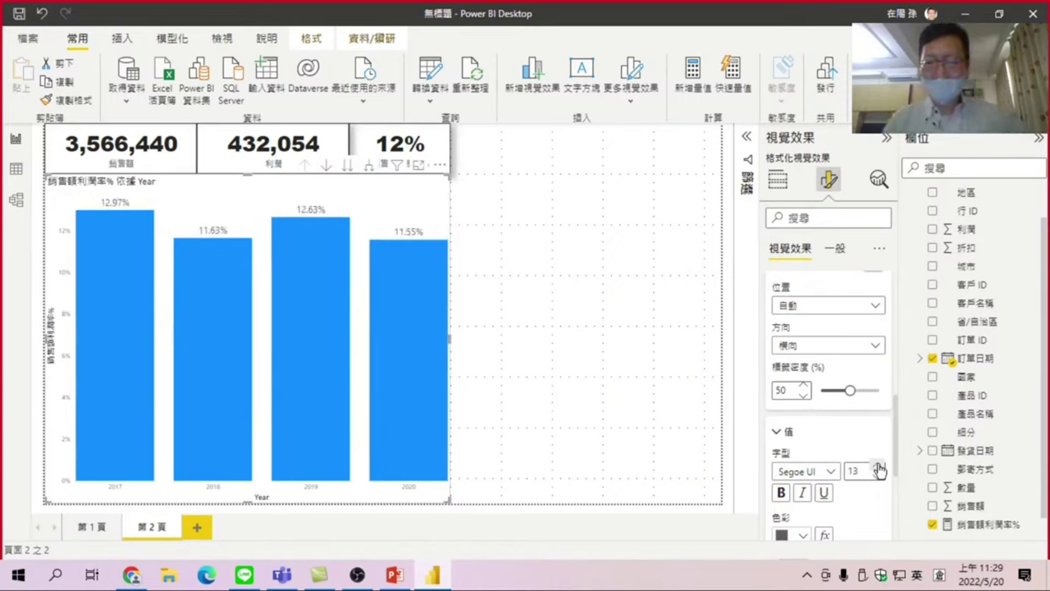
pyautogui.click(877, 466)
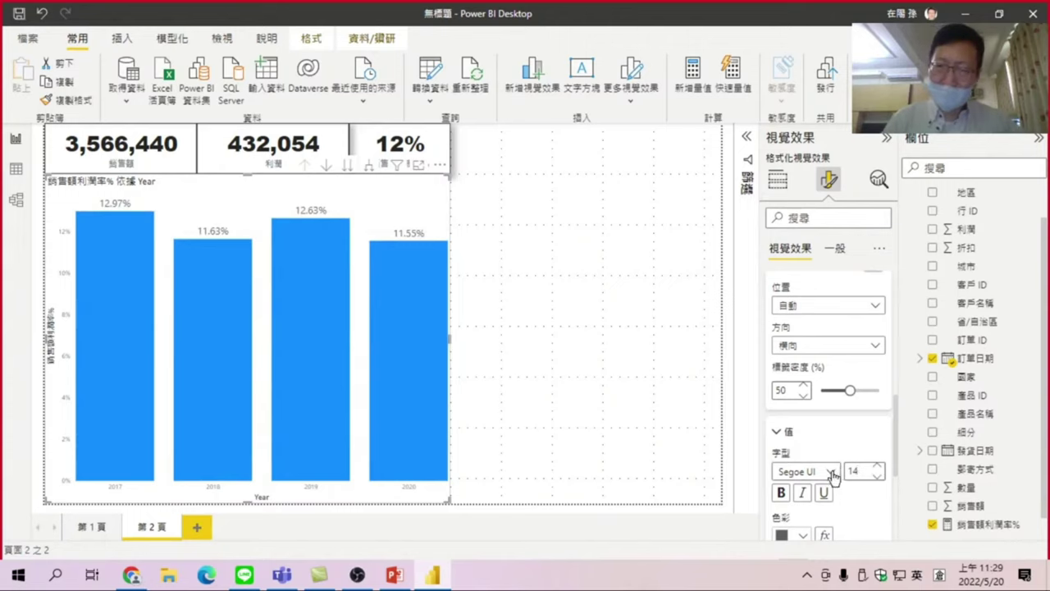
pyautogui.click(832, 472)
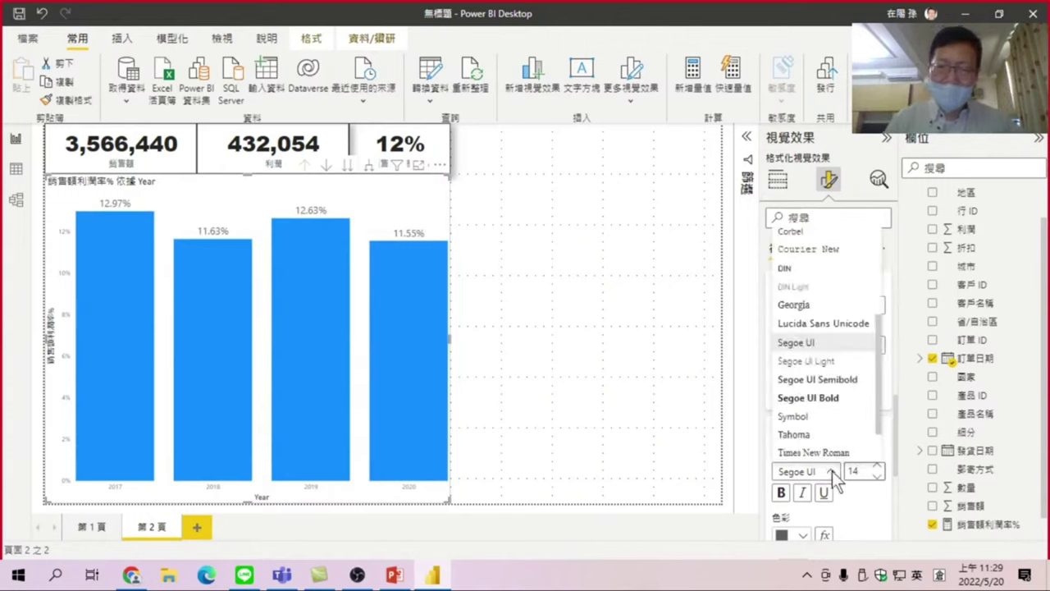
pyautogui.scroll(3, 807, 271)
pyautogui.click(787, 261)
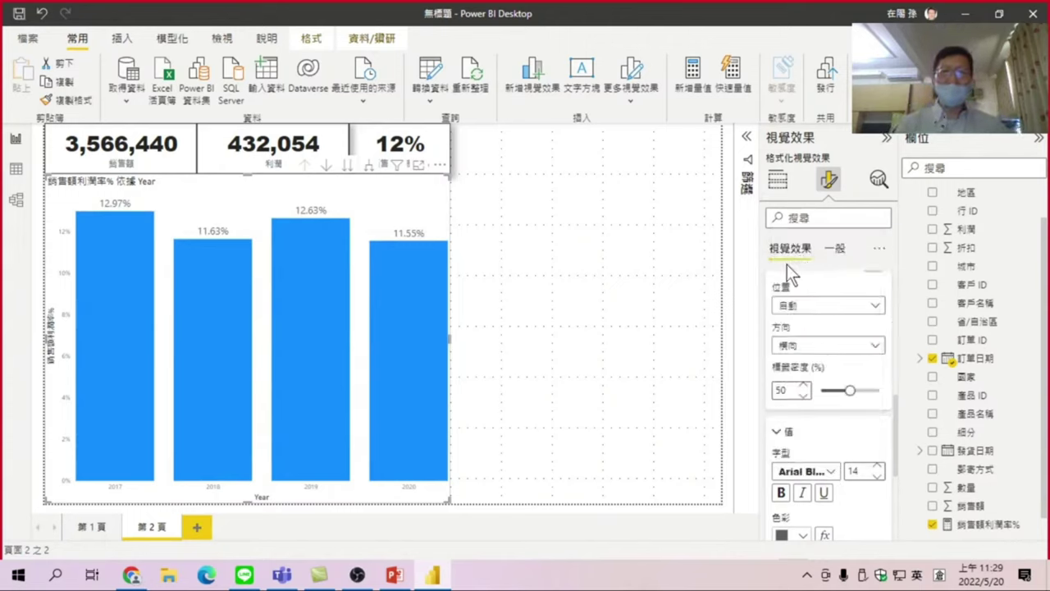
pyautogui.click(516, 333)
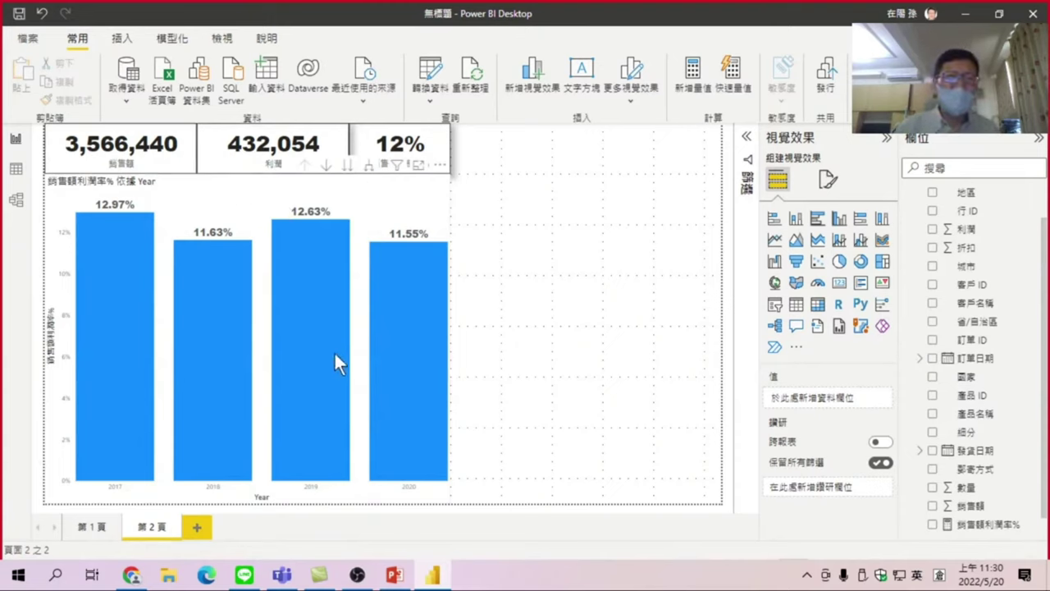
pyautogui.moveTo(336, 352)
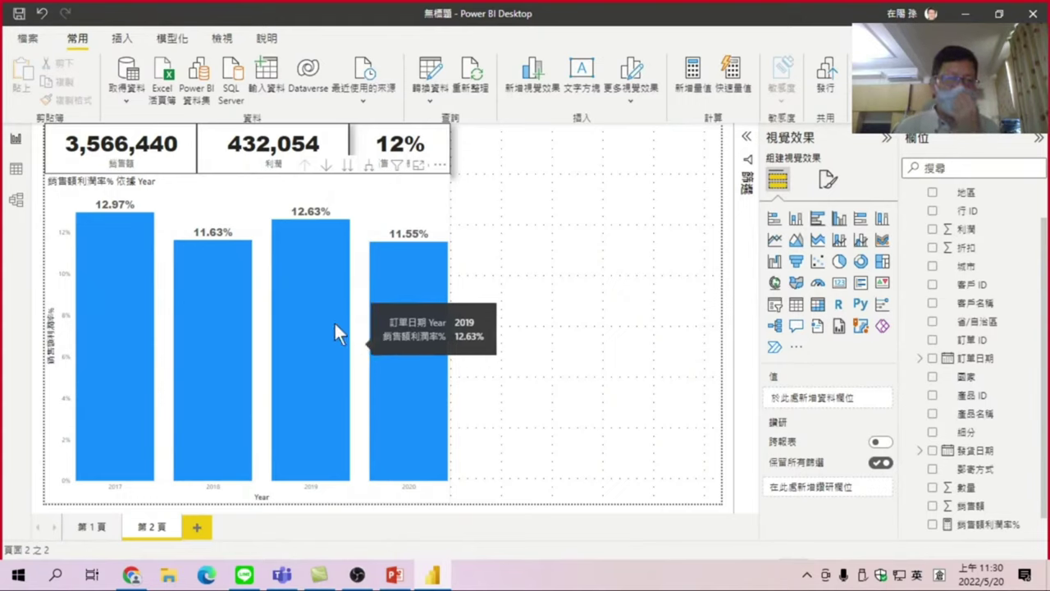
pyautogui.click(386, 209)
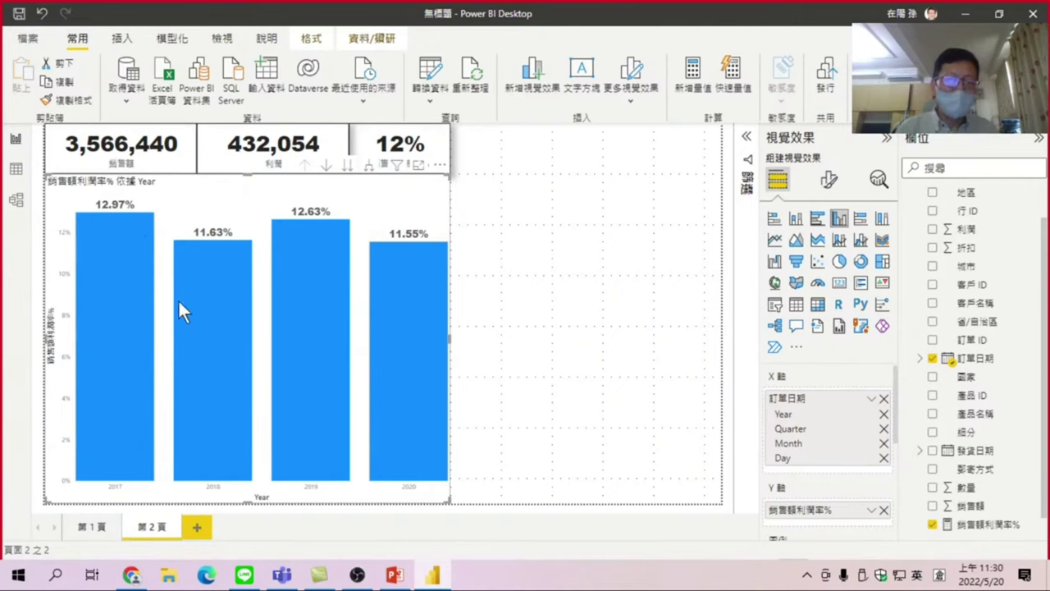
pyautogui.moveTo(241, 302)
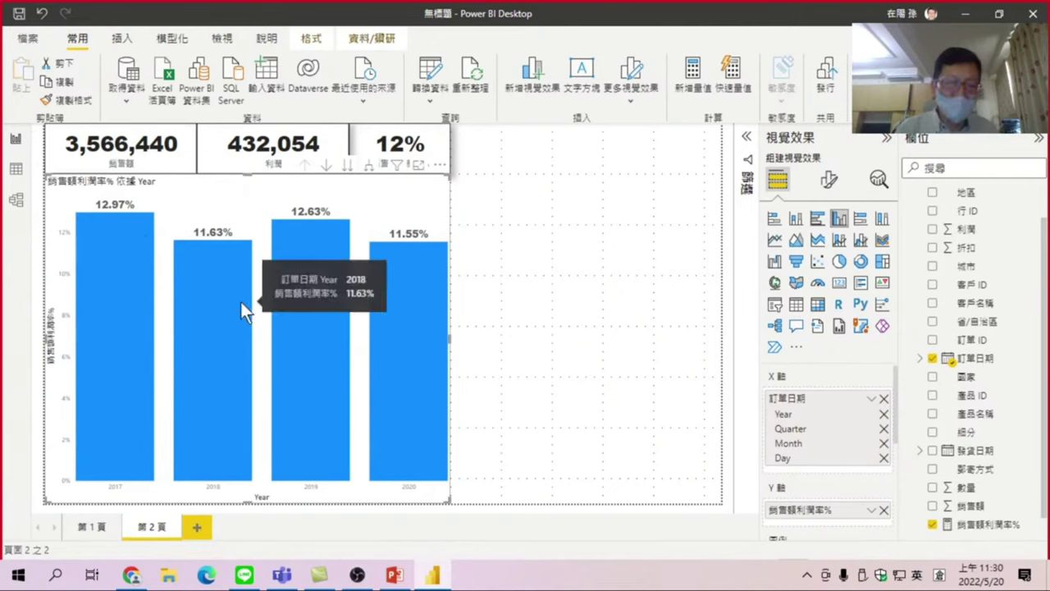
pyautogui.moveTo(272, 311)
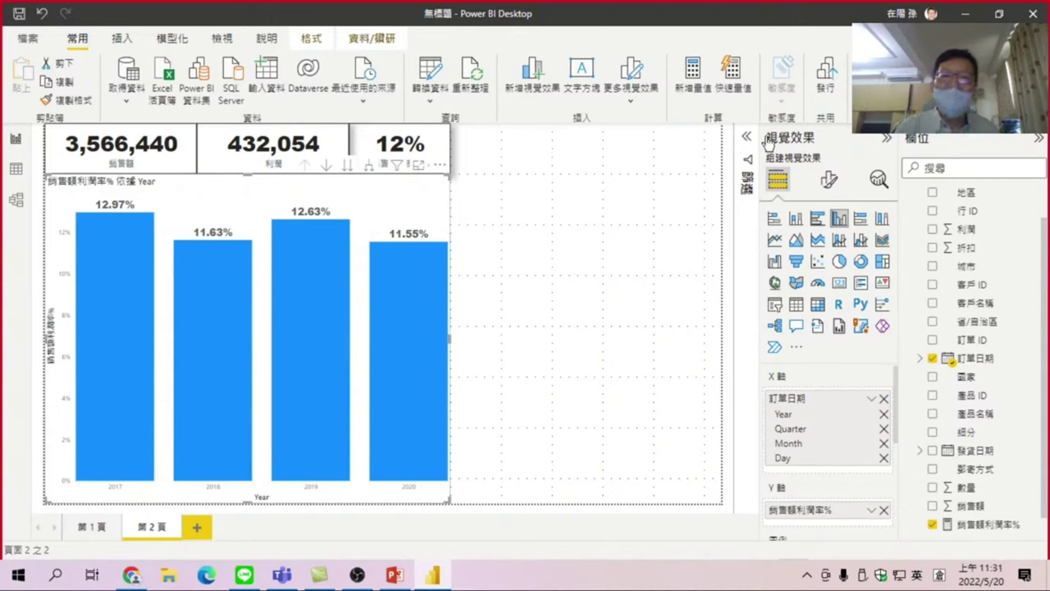
# Expand the Title section under the chart's General formatting options.
pyautogui.click(830, 182)
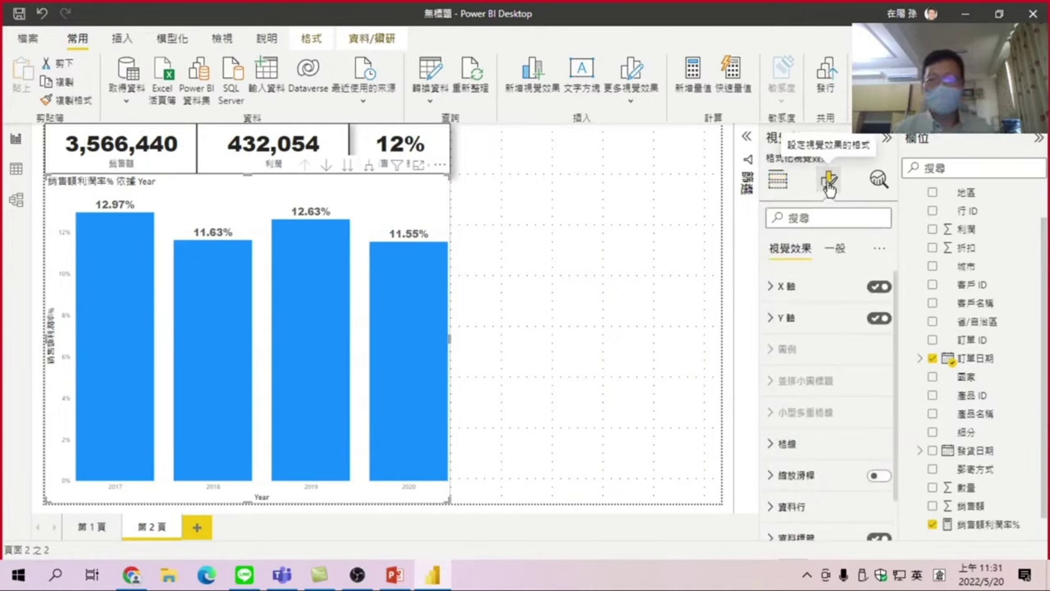
pyautogui.click(835, 251)
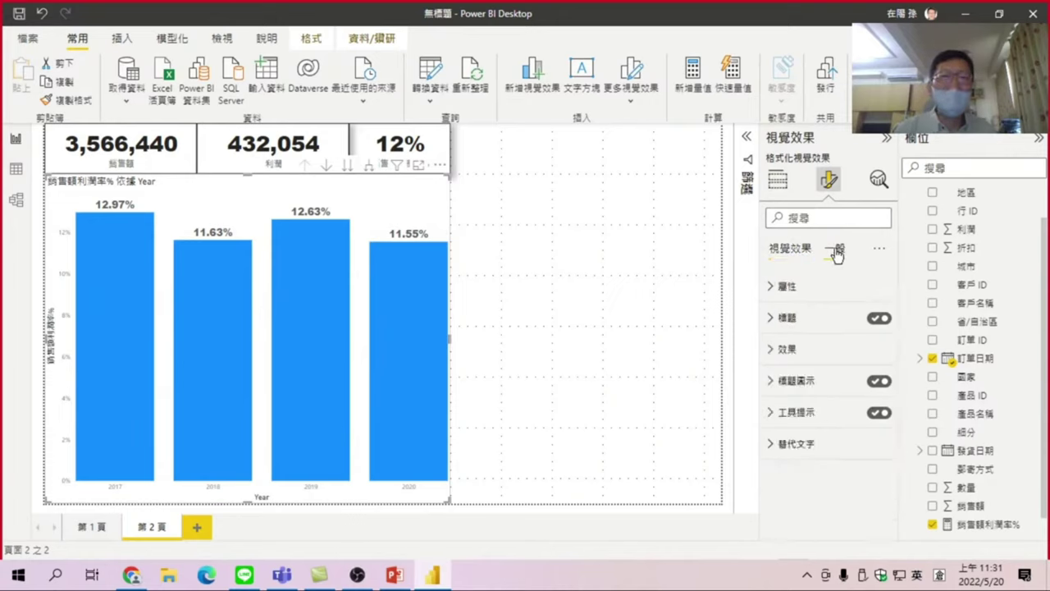
pyautogui.click(772, 319)
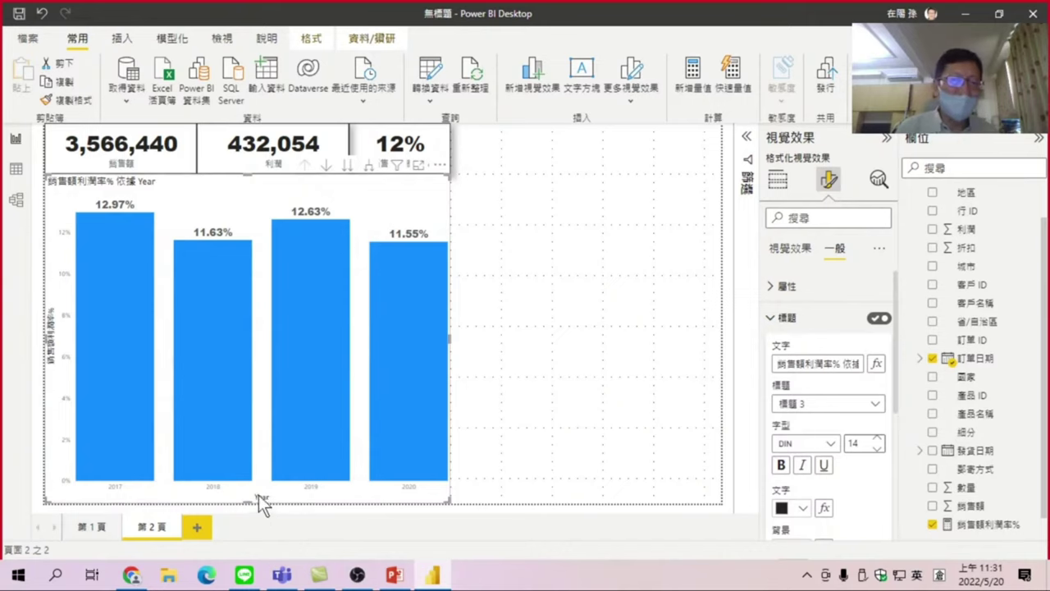
# Prefix the title with 各年 and delete the trailing 依據 Year to read 各年銷售額利潤率%.
pyautogui.moveTo(299, 473)
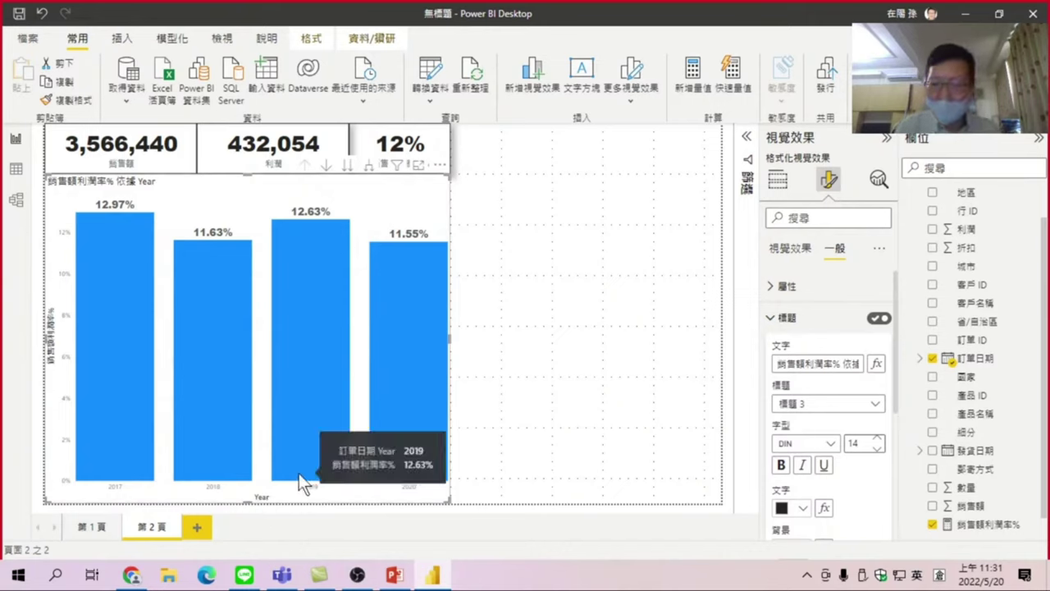
pyautogui.write('各')
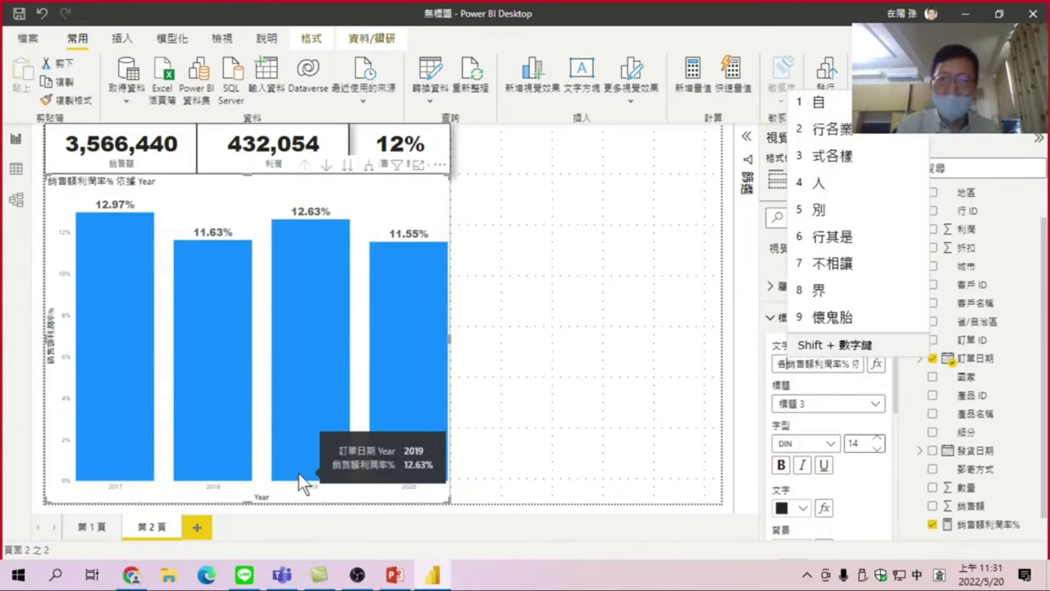
pyautogui.write('年')
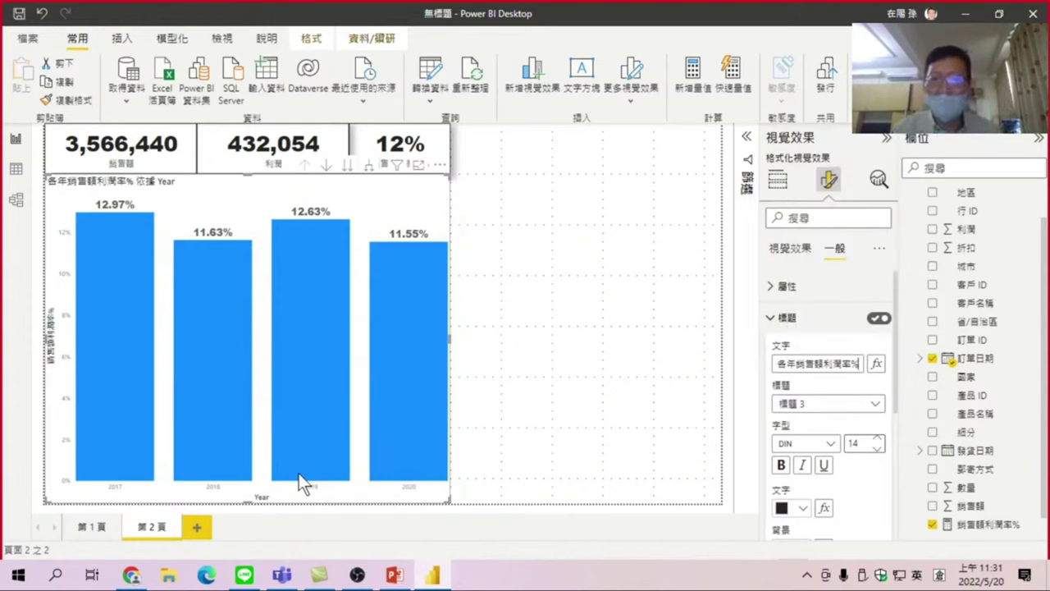
pyautogui.press('End')
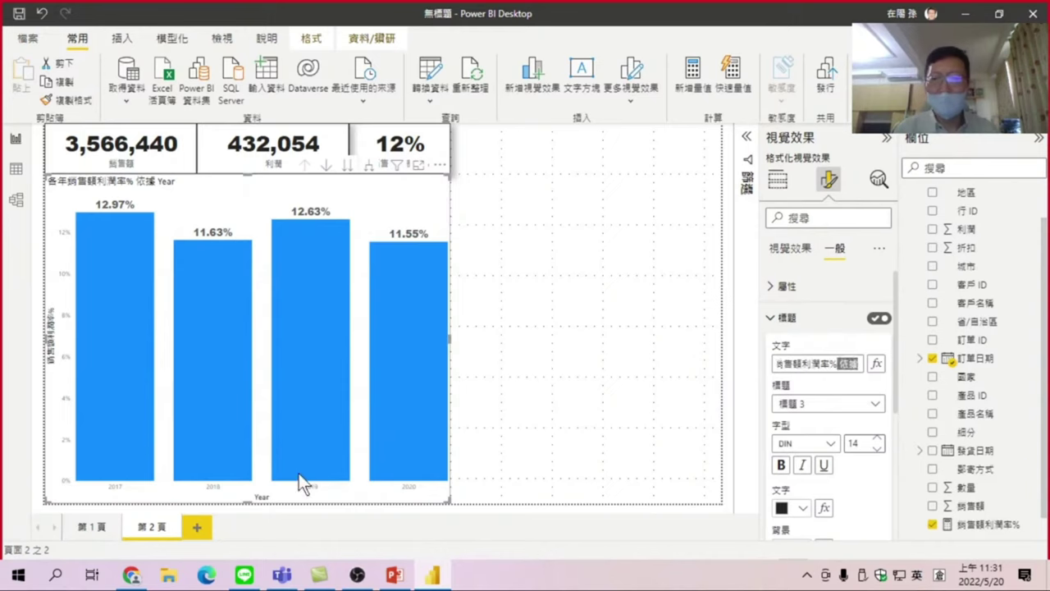
pyautogui.hotkey('shift', 'Left')
pyautogui.hotkey('shift', 'Left')
pyautogui.hotkey('shift', 'Left')
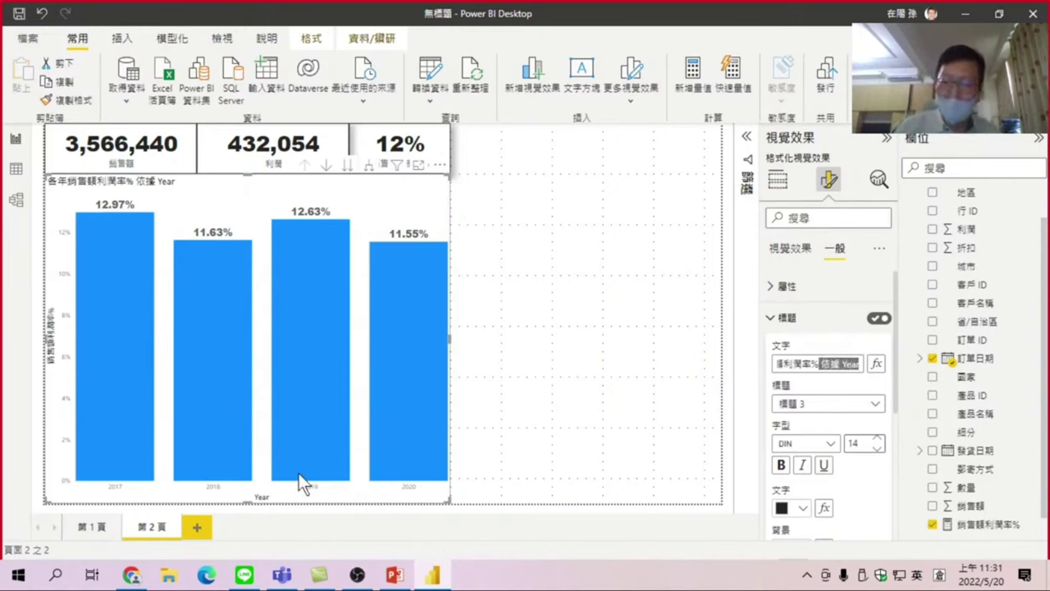
pyautogui.press('Delete')
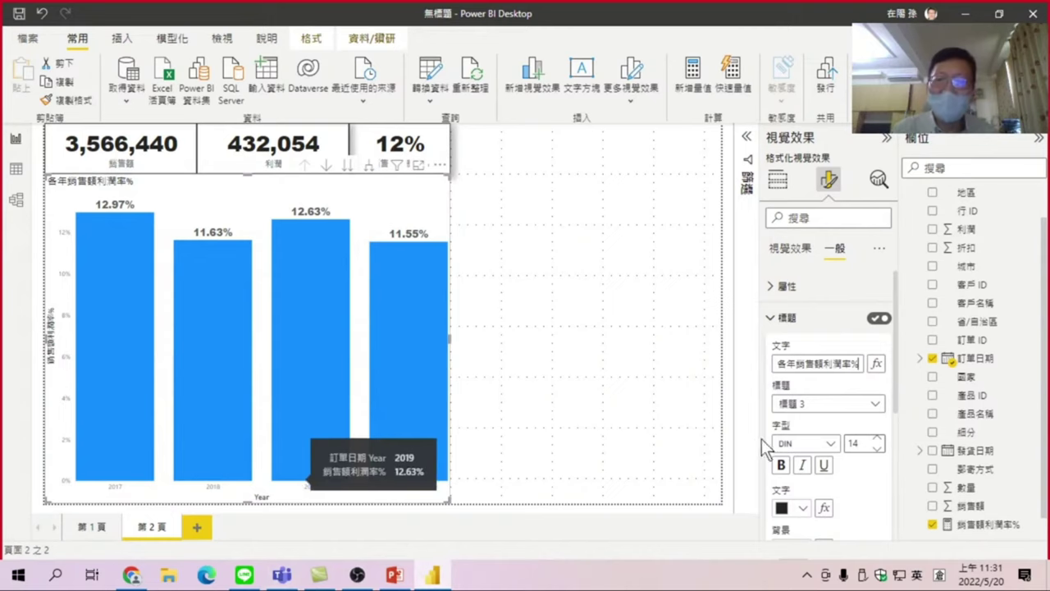
# Set the chart title font to Arial Black at size 20.
pyautogui.click(875, 439)
pyautogui.click(876, 439)
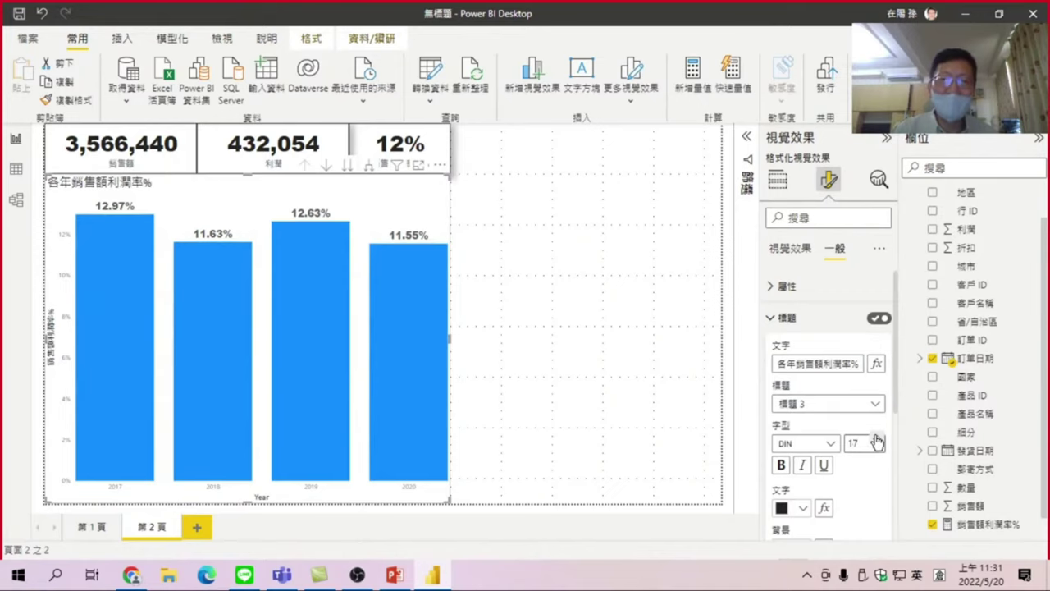
pyautogui.click(876, 438)
pyautogui.click(875, 439)
pyautogui.click(876, 439)
pyautogui.click(875, 439)
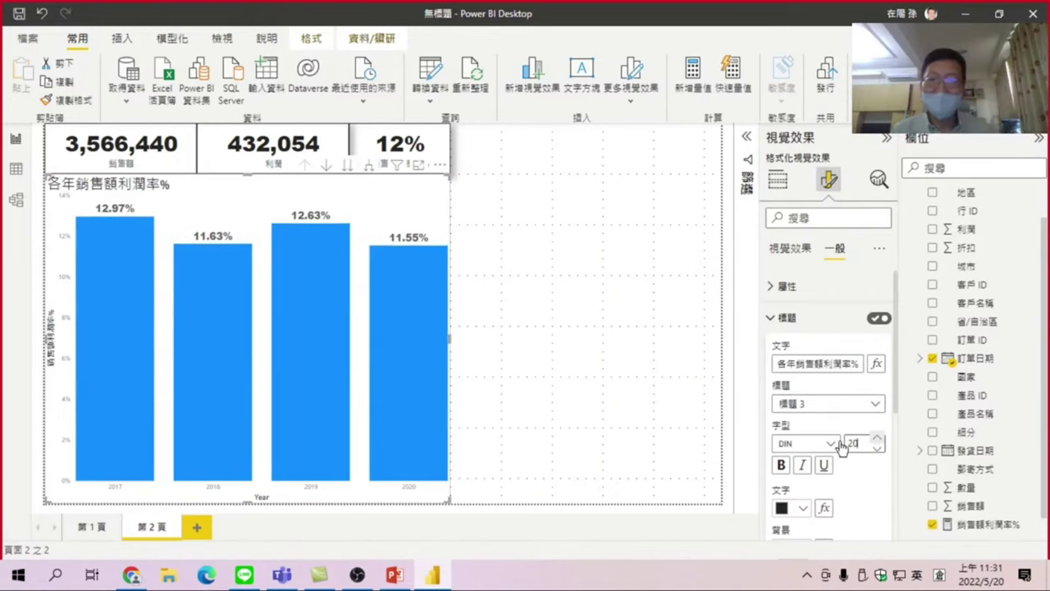
pyautogui.click(832, 445)
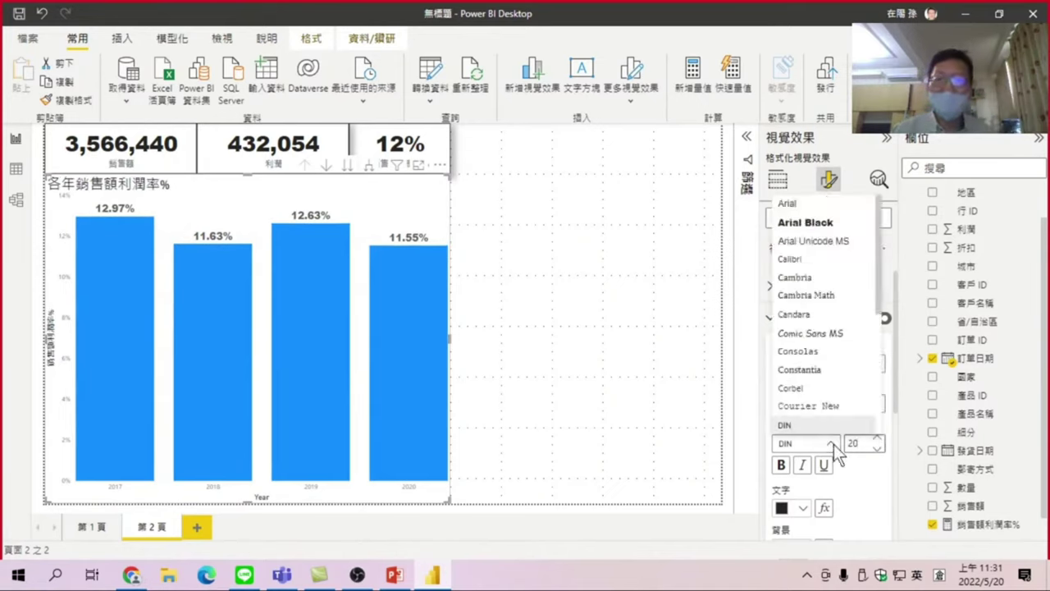
pyautogui.click(808, 222)
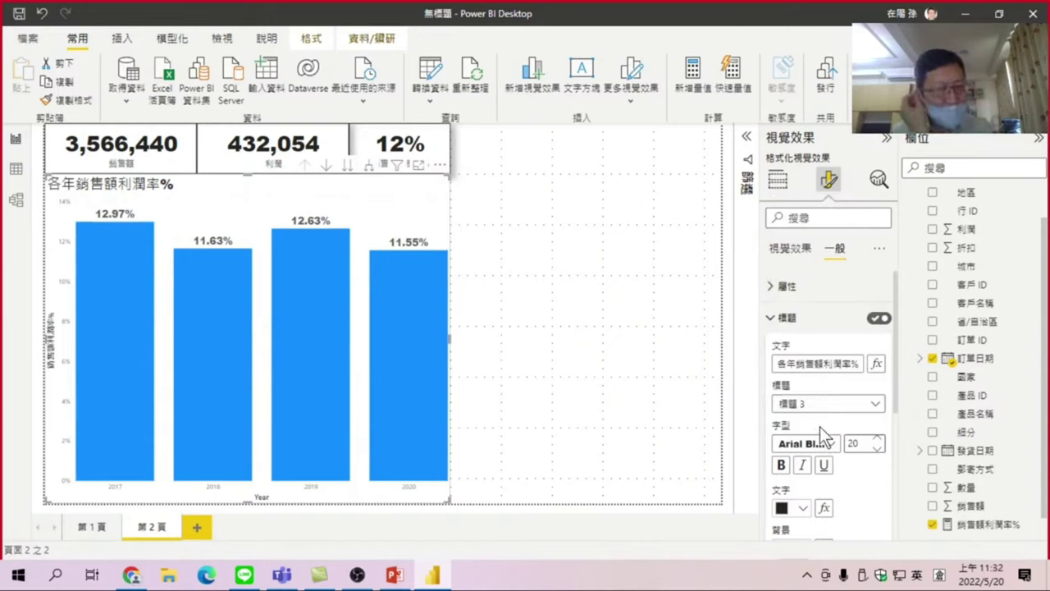
pyautogui.scroll(-2, 824, 465)
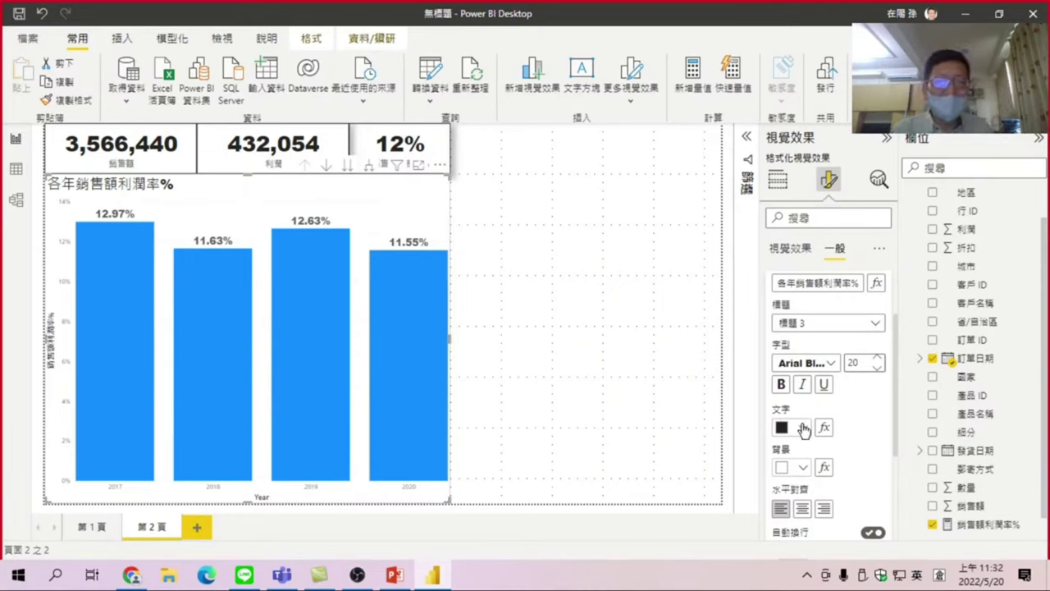
# Make the title text white on a dark blue background, centre-aligned, then deselect the chart.
pyautogui.click(803, 429)
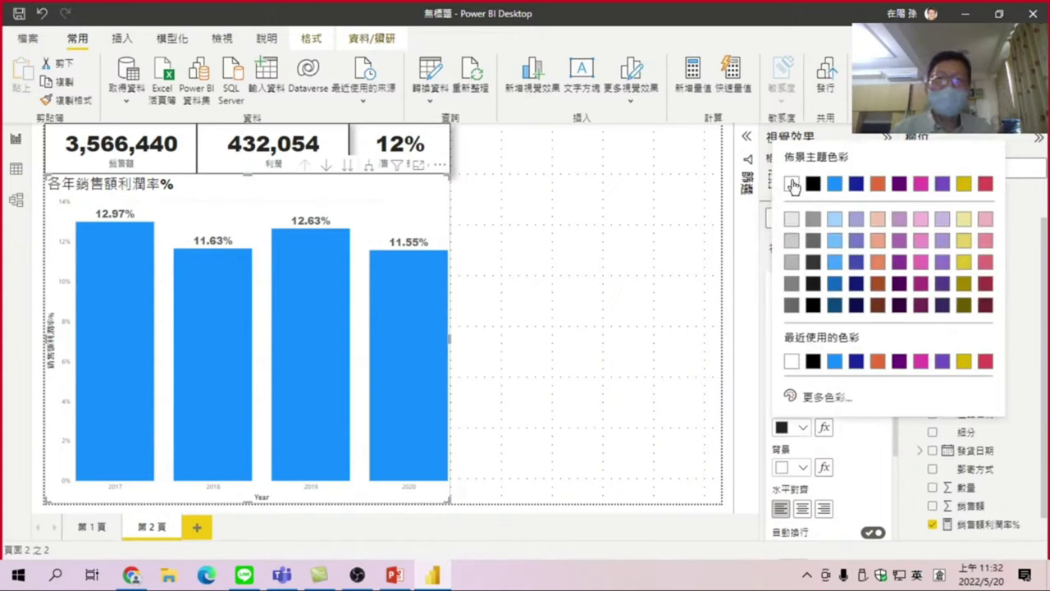
pyautogui.click(791, 185)
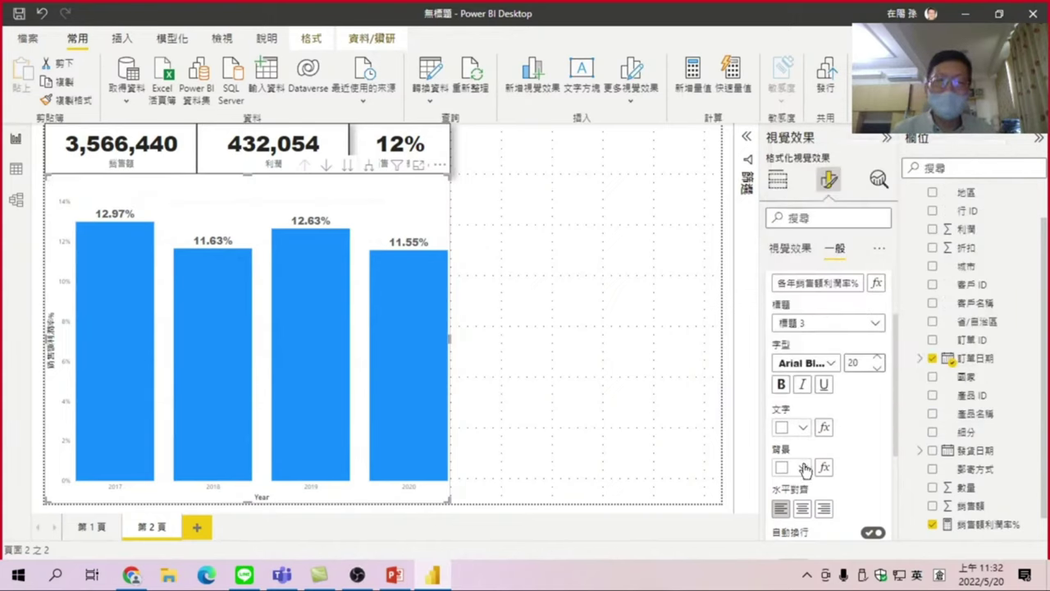
pyautogui.click(804, 466)
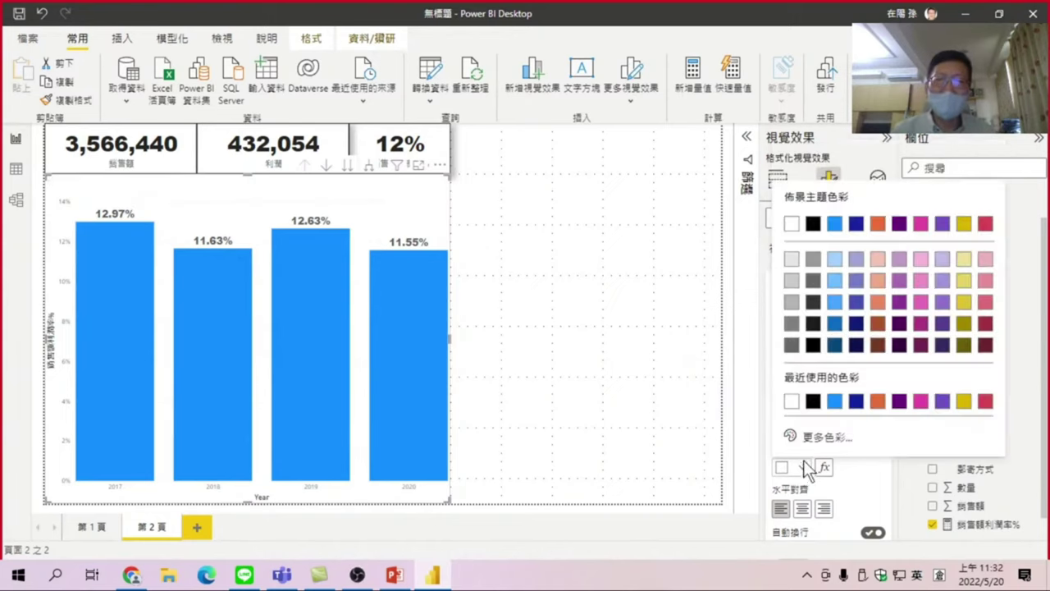
pyautogui.click(855, 224)
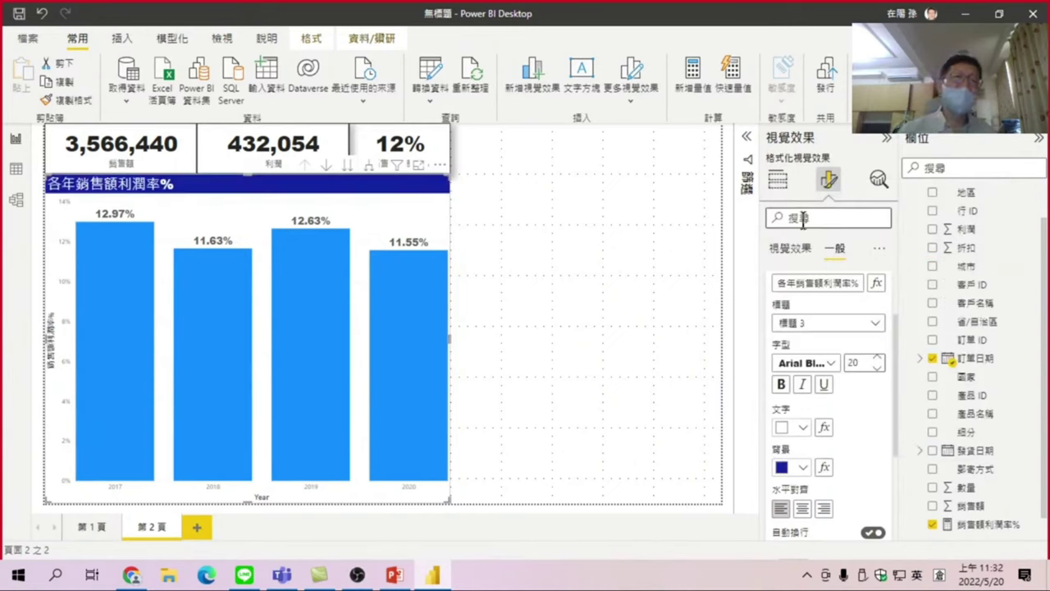
pyautogui.click(802, 509)
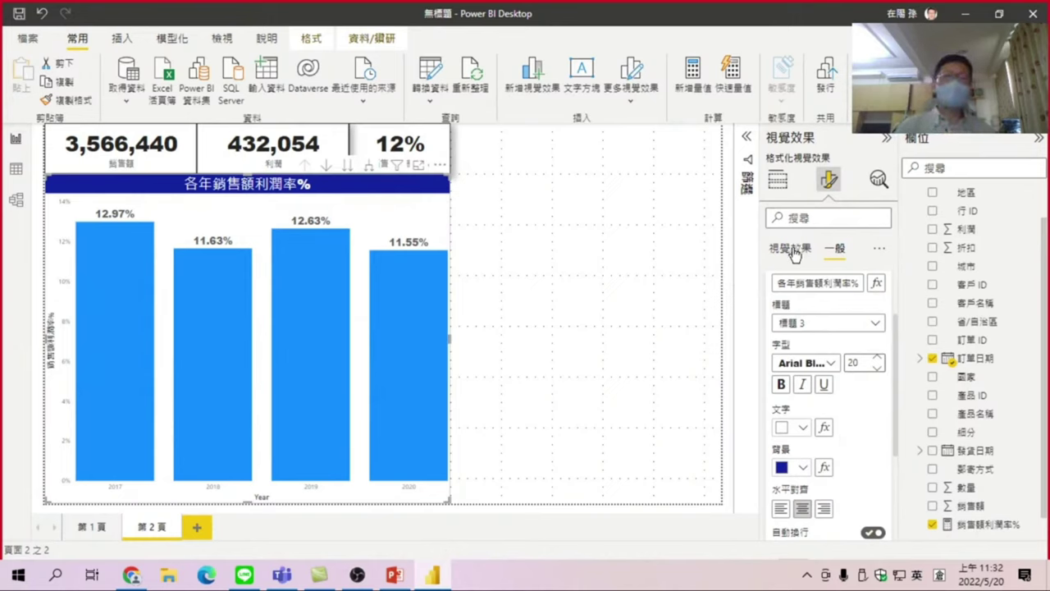
pyautogui.click(522, 246)
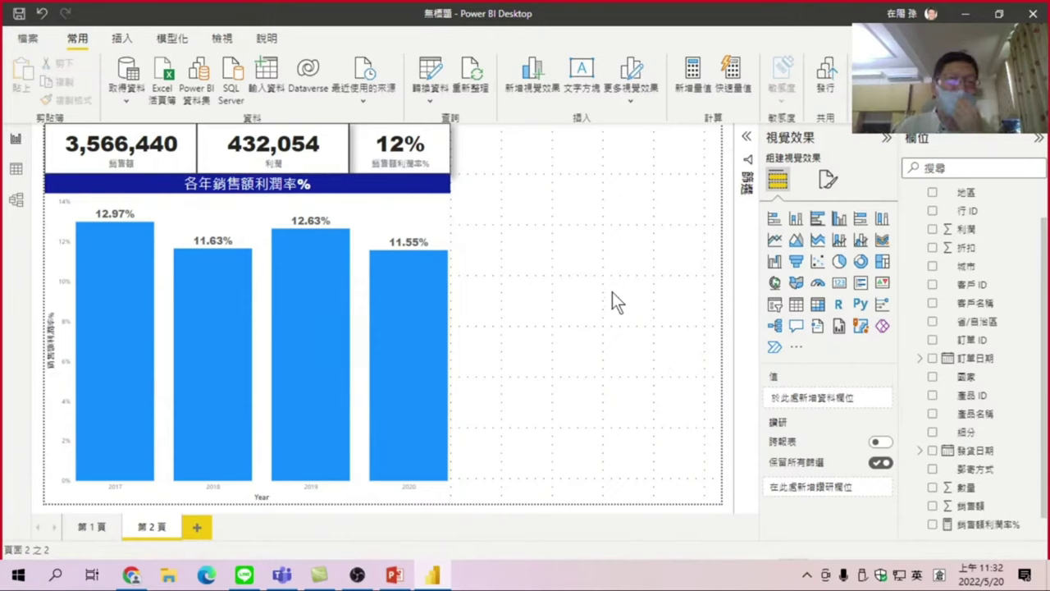
pyautogui.click(367, 142)
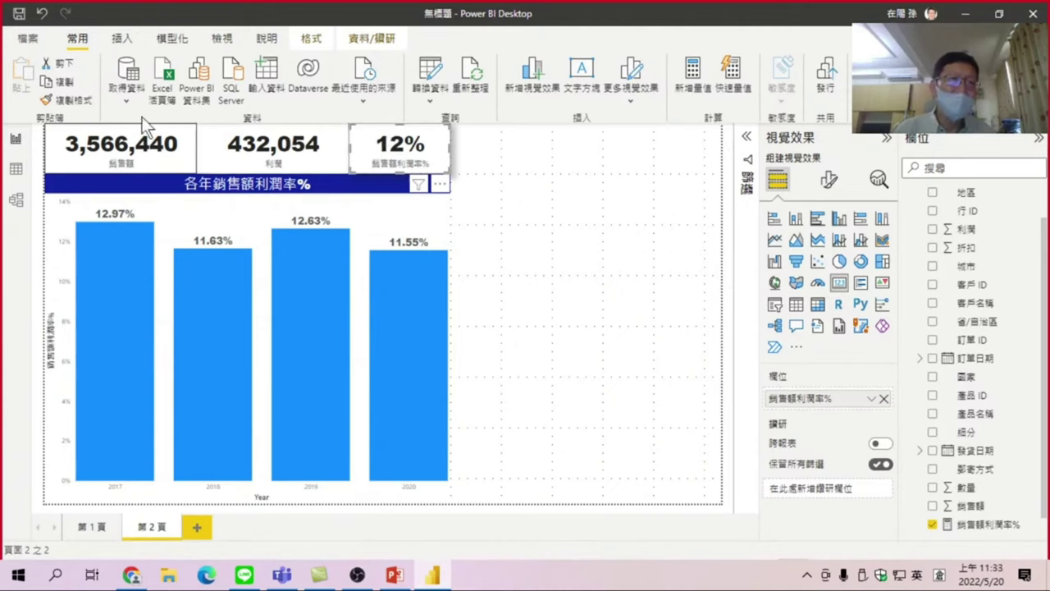
pyautogui.click(74, 102)
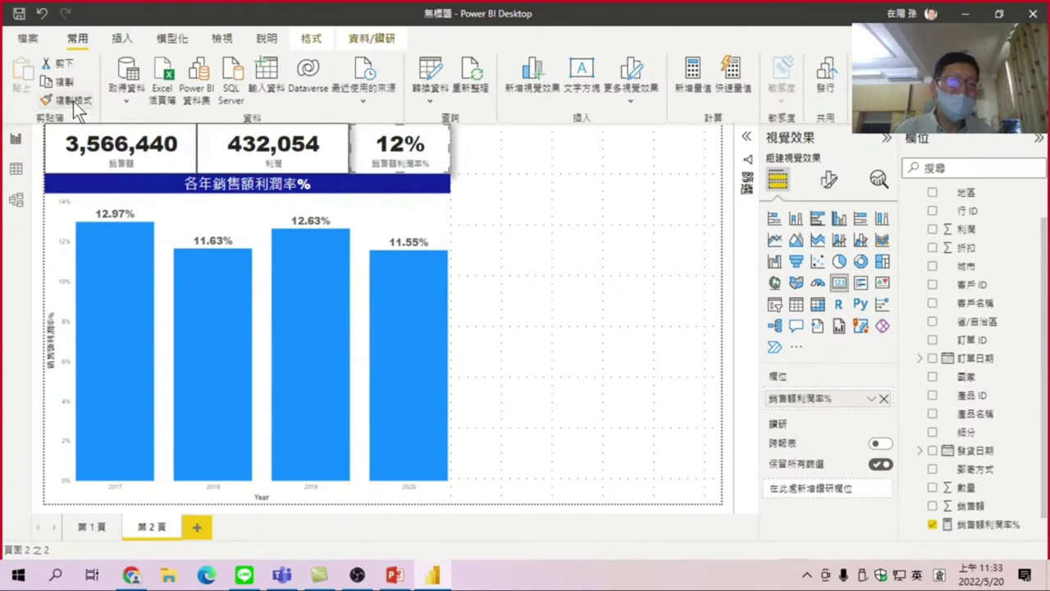
pyautogui.click(400, 216)
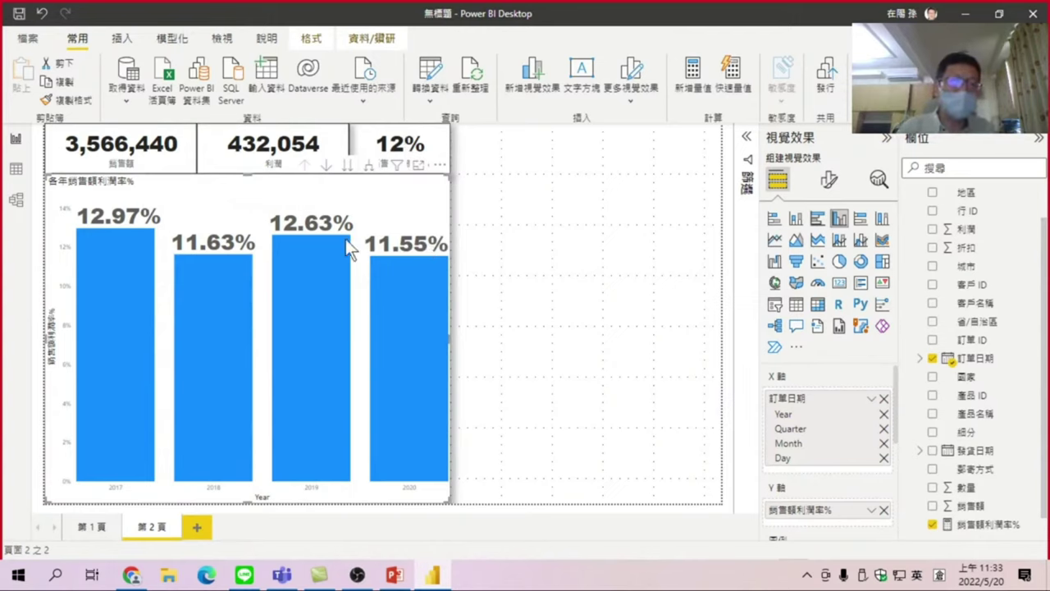
pyautogui.click(42, 14)
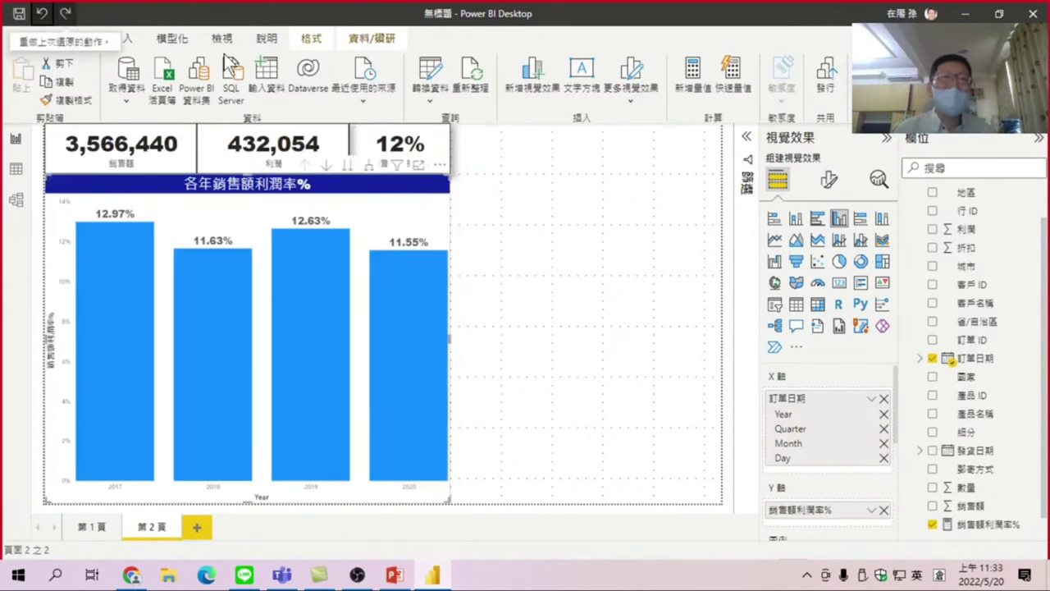
pyautogui.click(515, 273)
pyautogui.moveTo(430, 231)
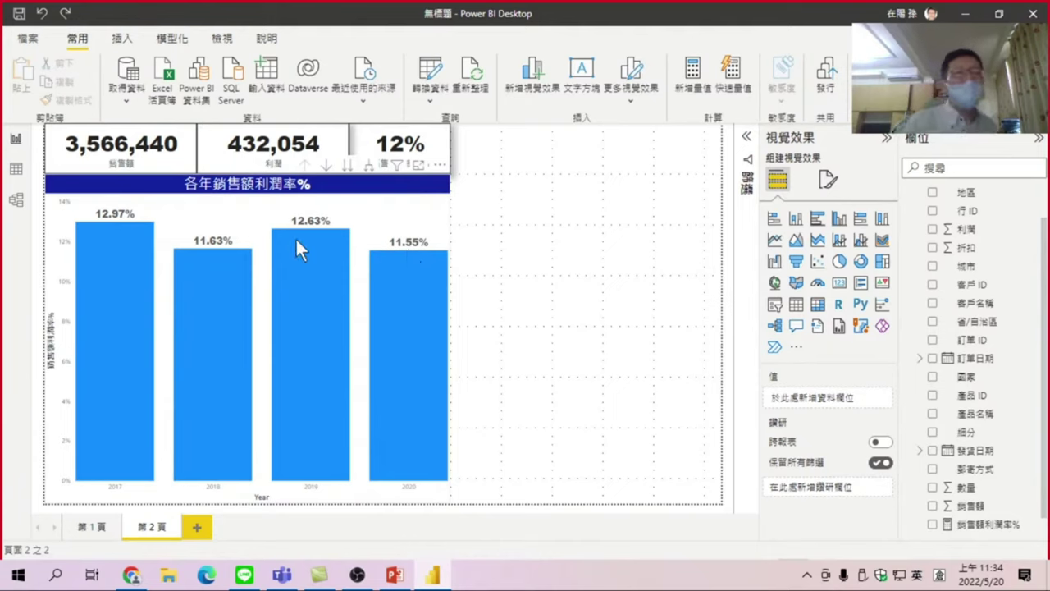
pyautogui.moveTo(298, 241)
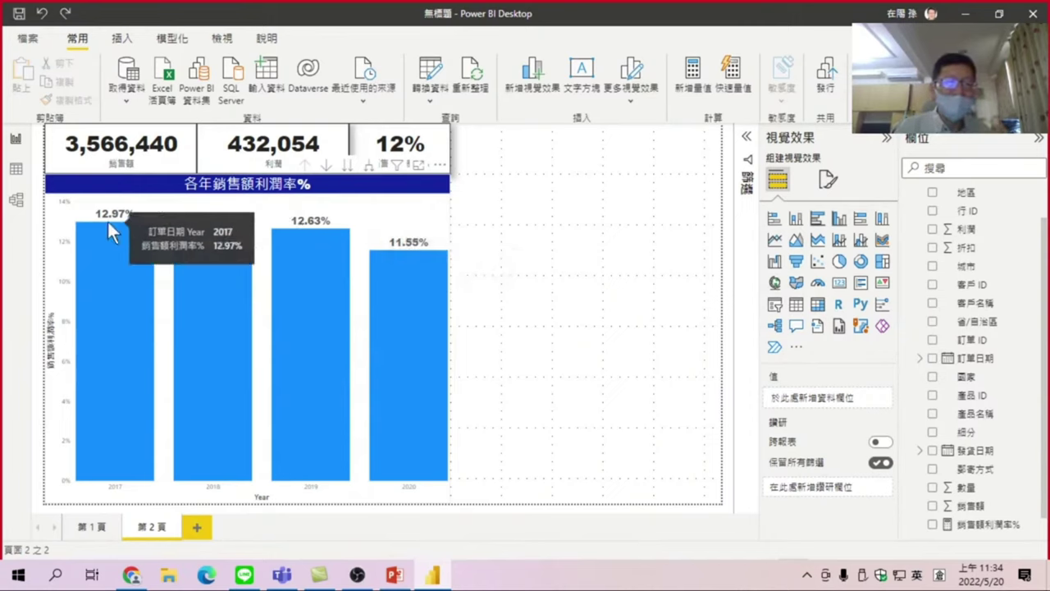
pyautogui.moveTo(402, 267)
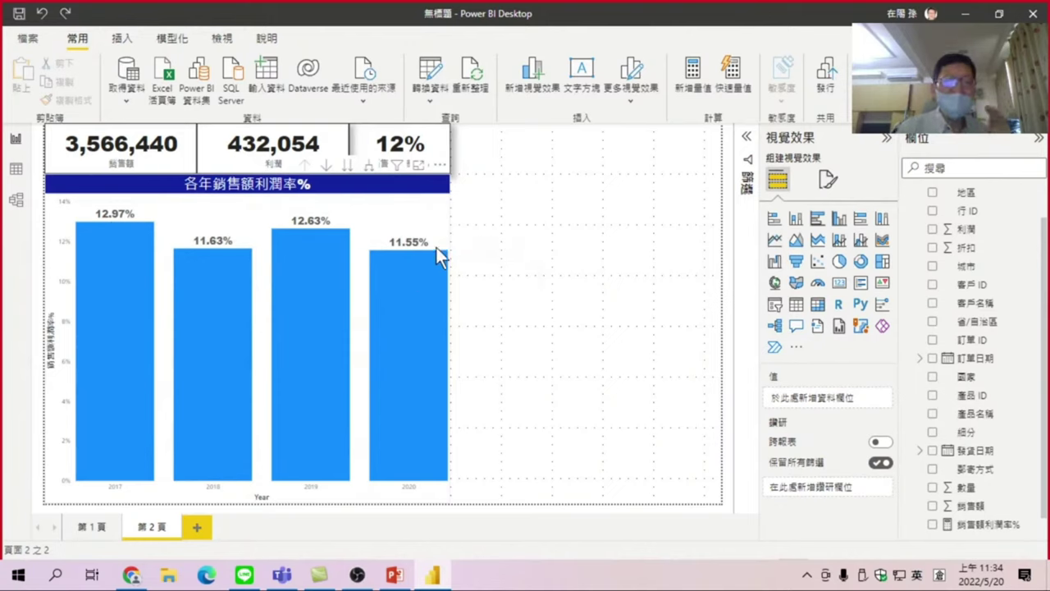
pyautogui.moveTo(435, 265)
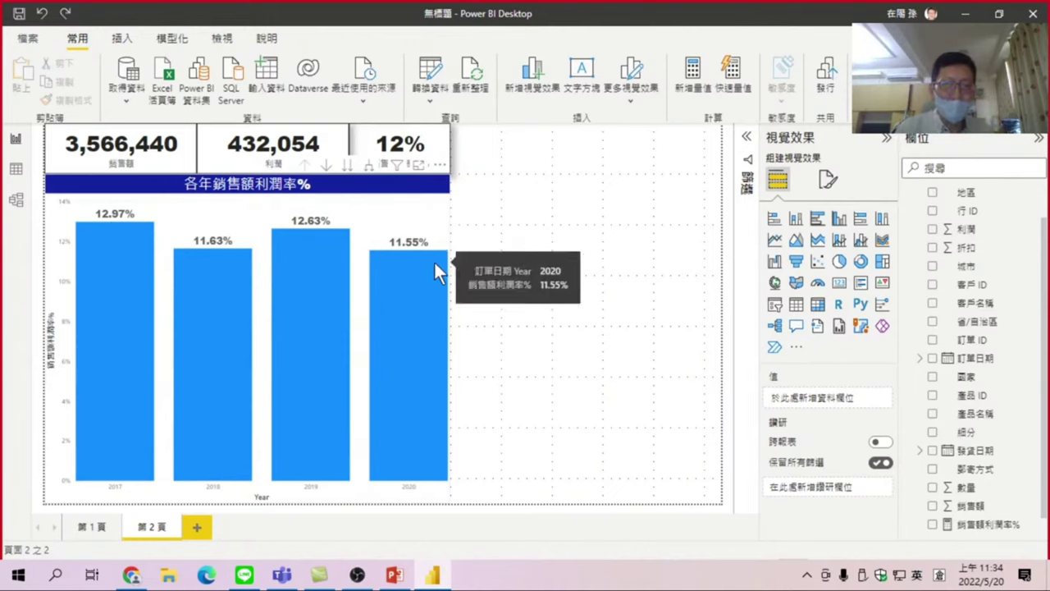